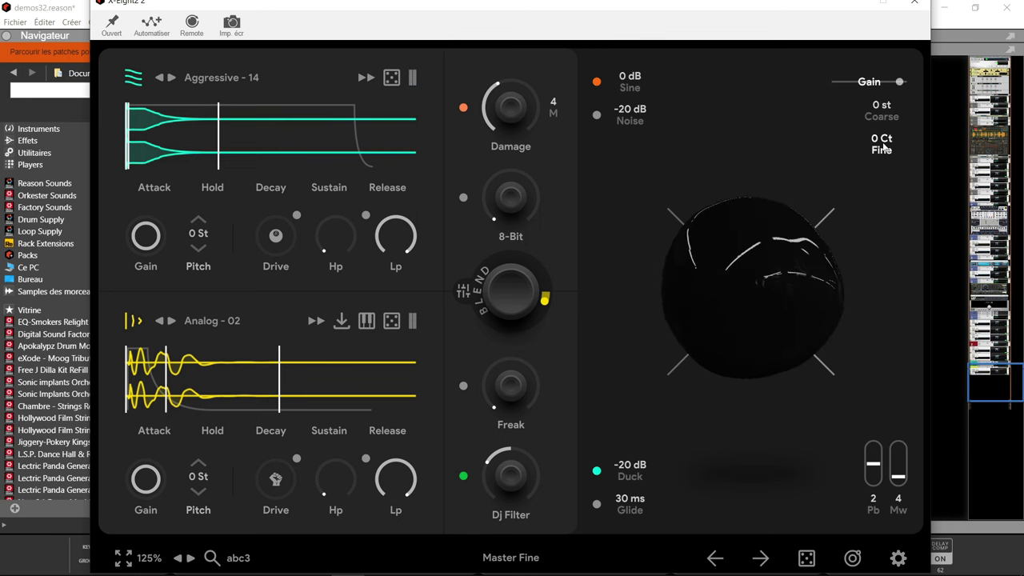
# Browse the sample categories of the sub layer down to the Weird samples, keeping the current sample.
pyautogui.moveTo(883, 145); pyautogui.dragTo(879, 173)
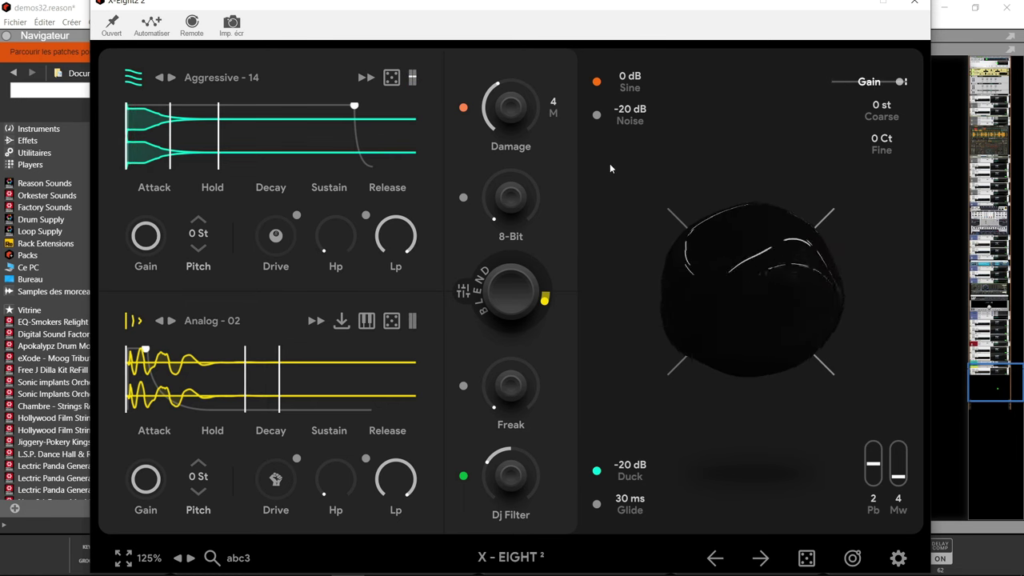
pyautogui.click(222, 83)
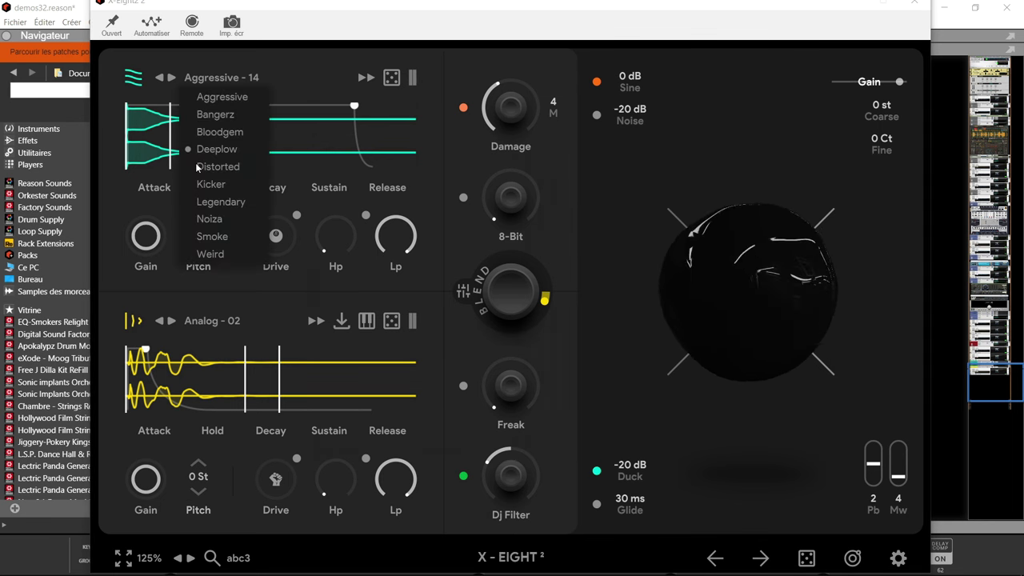
pyautogui.moveTo(210, 253)
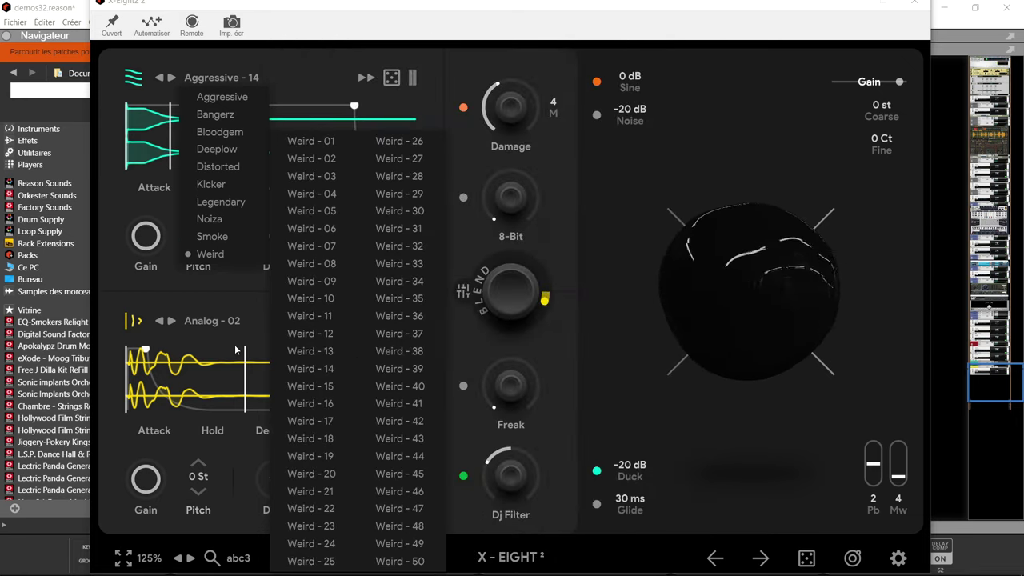
pyautogui.click(200, 346)
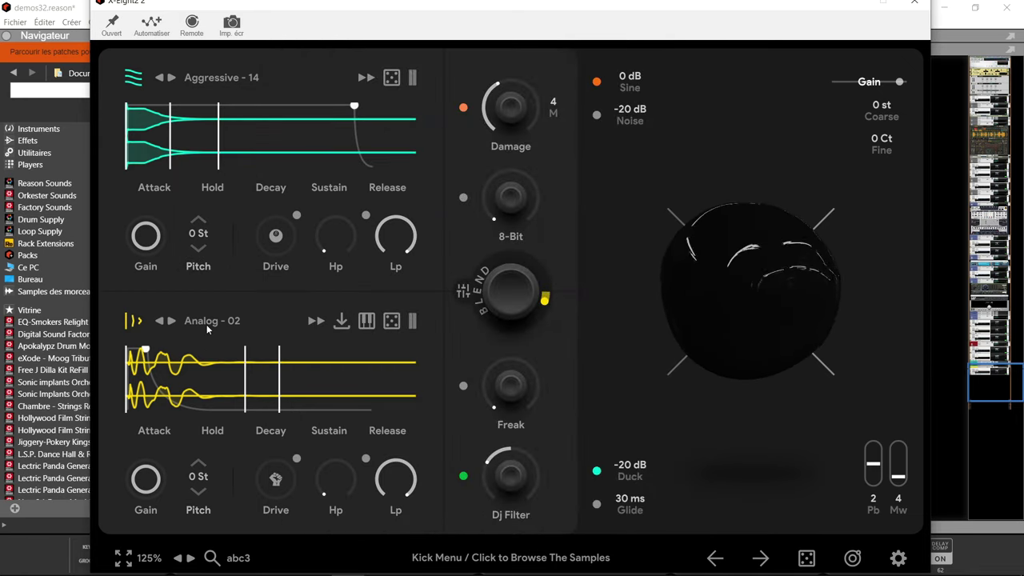
# Browse the sample categories of the kick layer, including the BoomBap samples, keeping the current sample.
pyautogui.click(210, 326)
pyautogui.moveTo(218, 241)
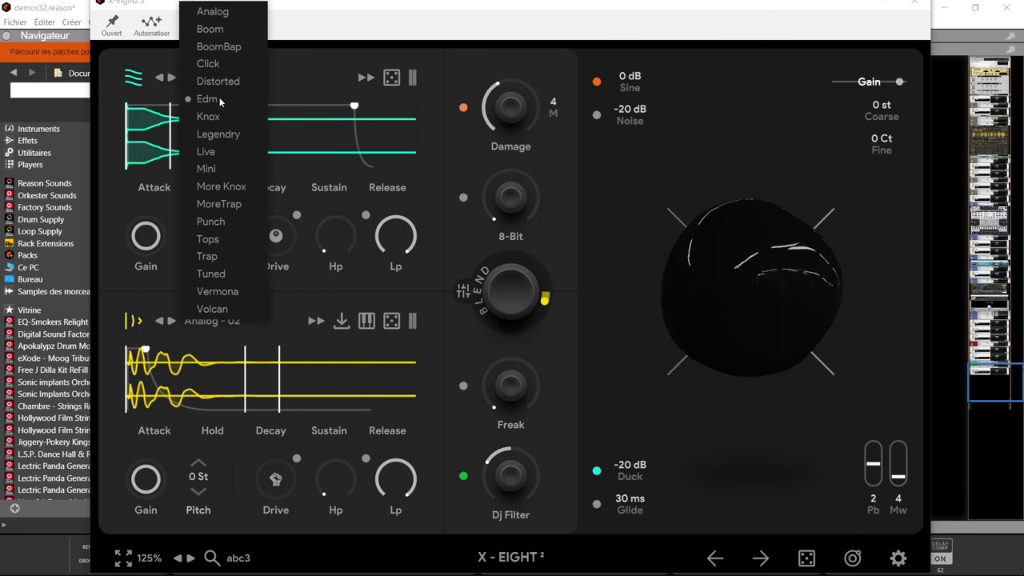
pyautogui.moveTo(221, 50)
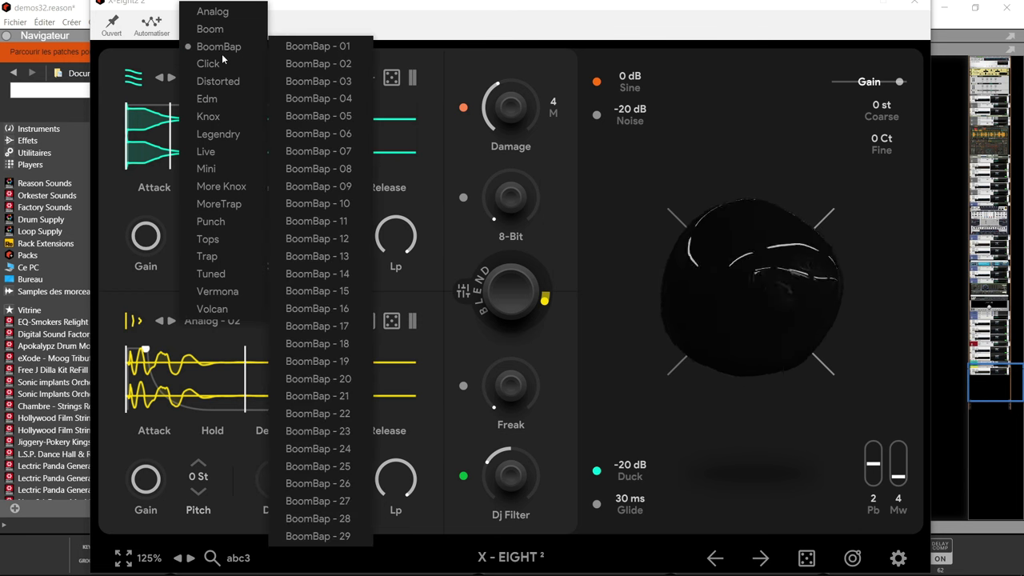
pyautogui.moveTo(227, 81)
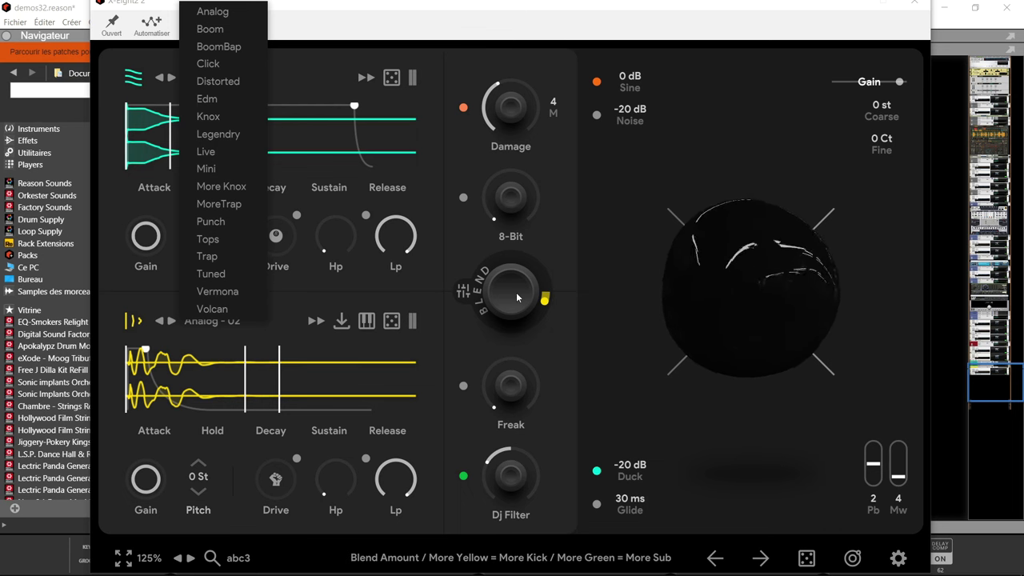
pyautogui.click(544, 371)
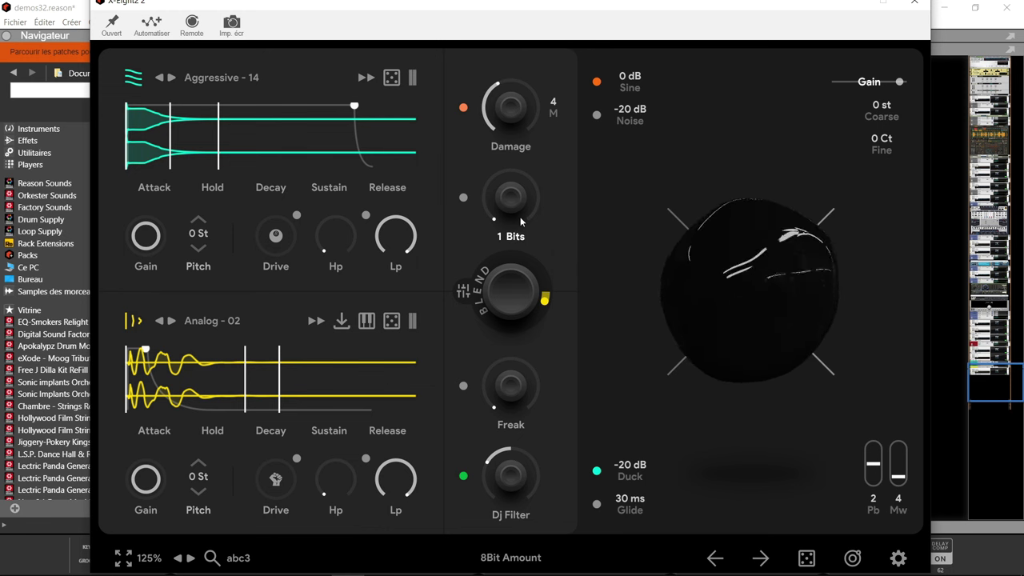
# Open the Balancer settings of the blend section and examine the Sub, Body, Top, XWide, Mono and Width controls.
pyautogui.click(463, 292)
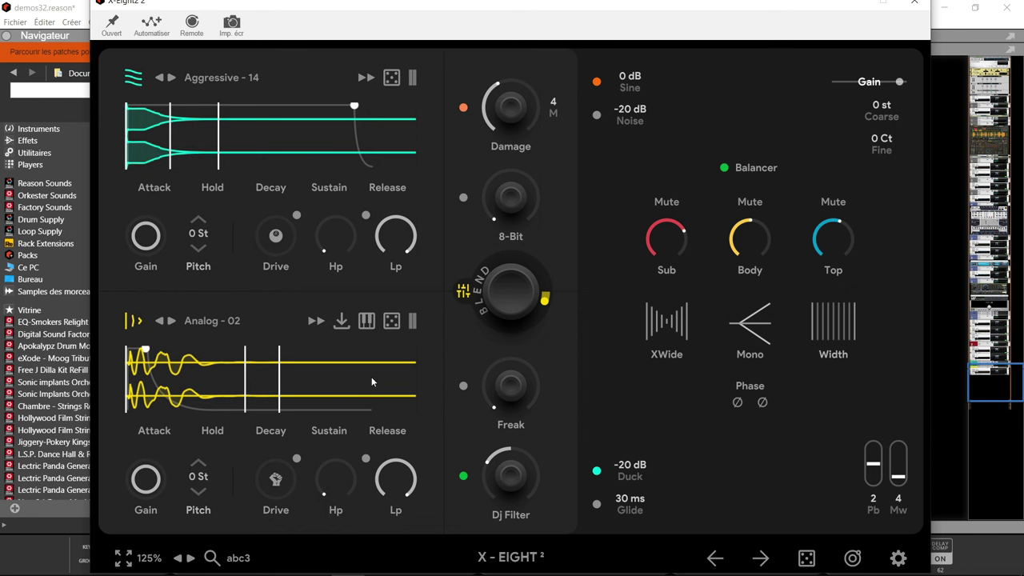
pyautogui.moveTo(274, 394)
pyautogui.moveTo(258, 273)
pyautogui.moveTo(646, 334)
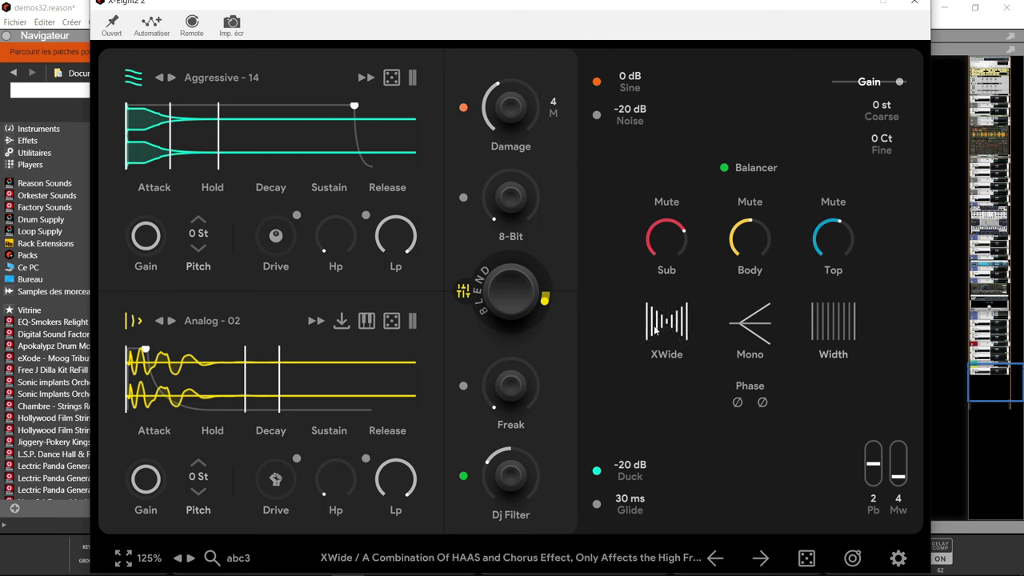
pyautogui.moveTo(542, 257)
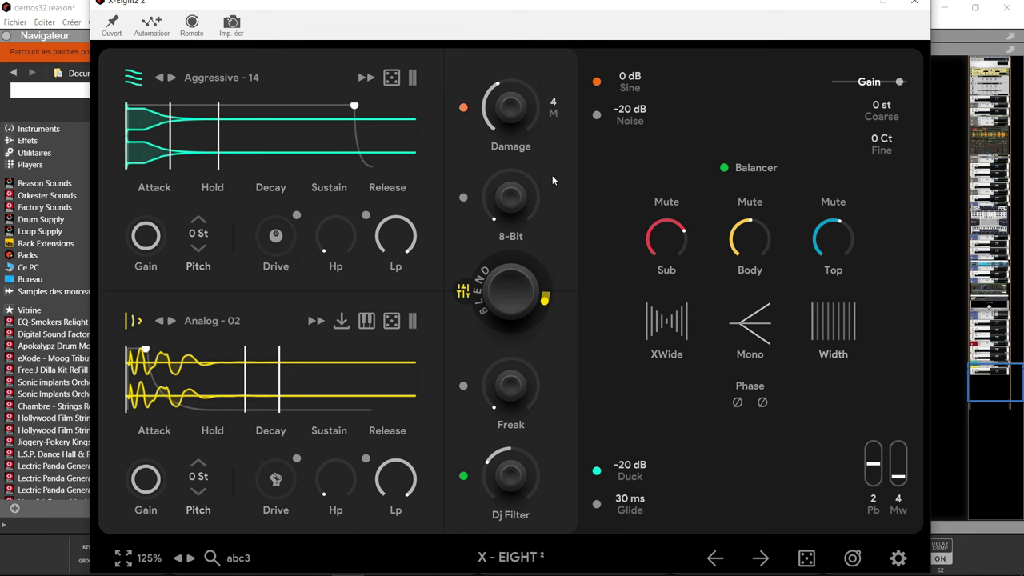
pyautogui.moveTo(513, 410)
# Audition the Init category's presets from abc7 up the list to abc 1, and leave the preset browser.
pyautogui.click(213, 559)
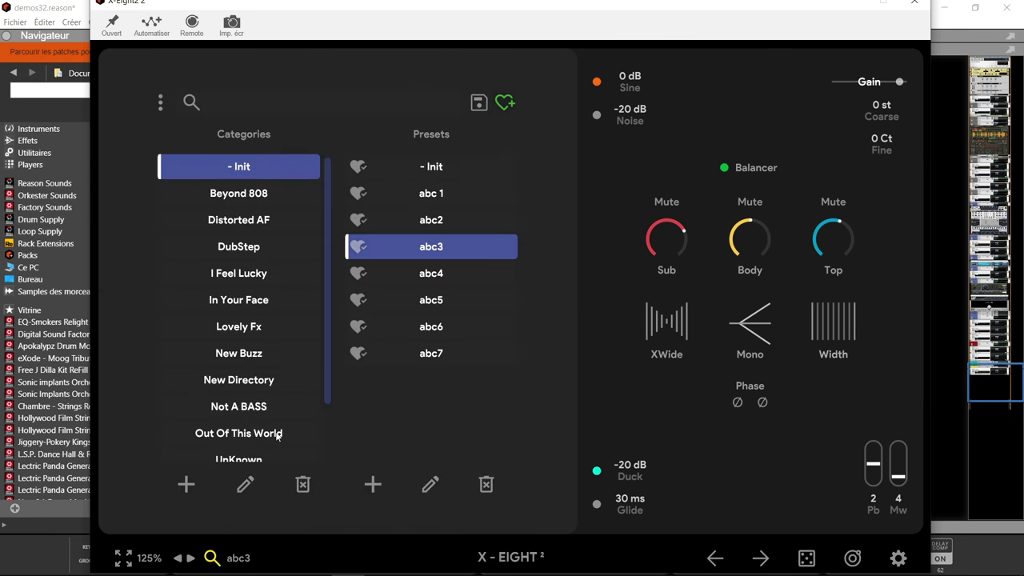
pyautogui.scroll(-2, 253, 262)
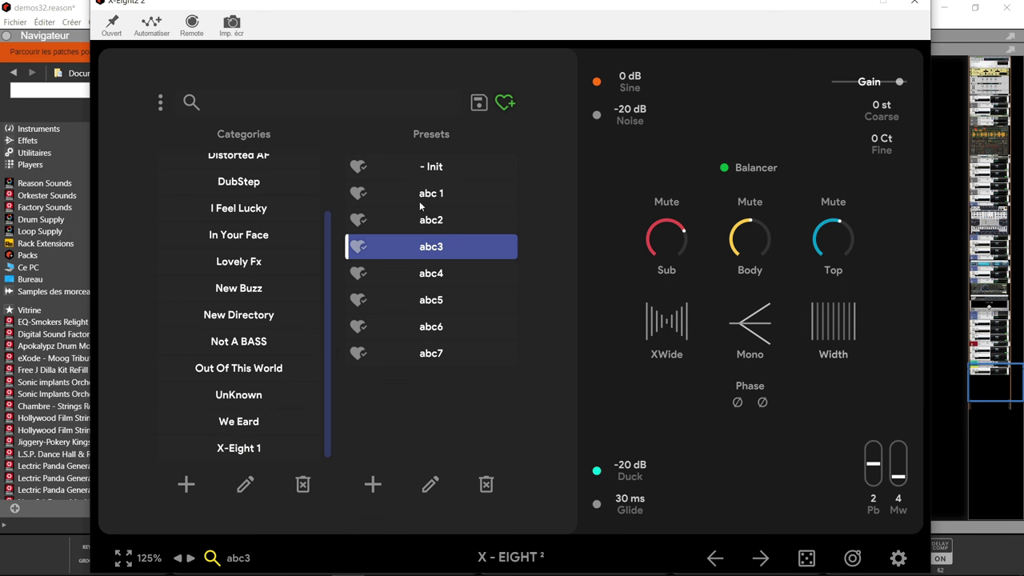
pyautogui.click(440, 353)
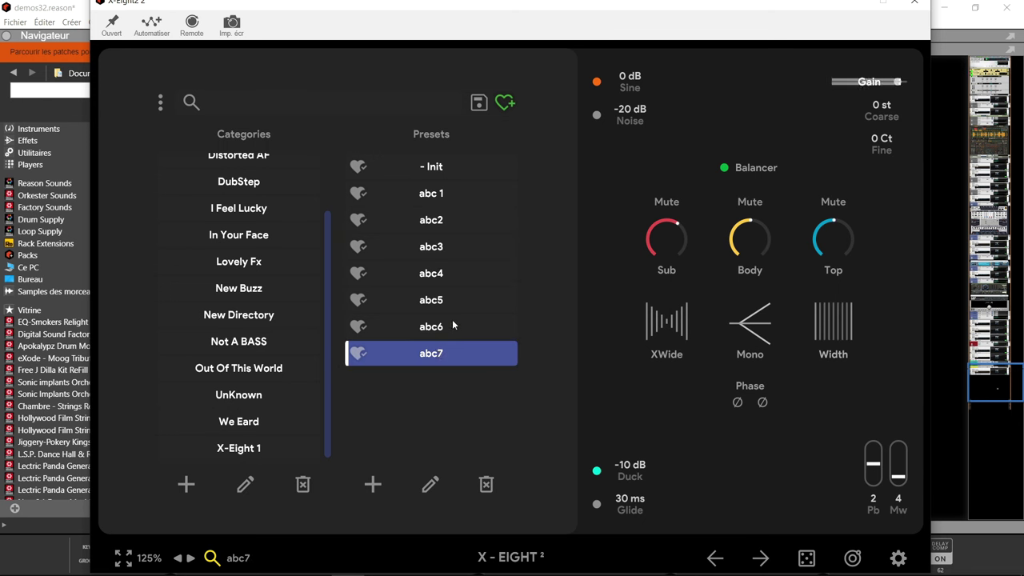
pyautogui.click(450, 329)
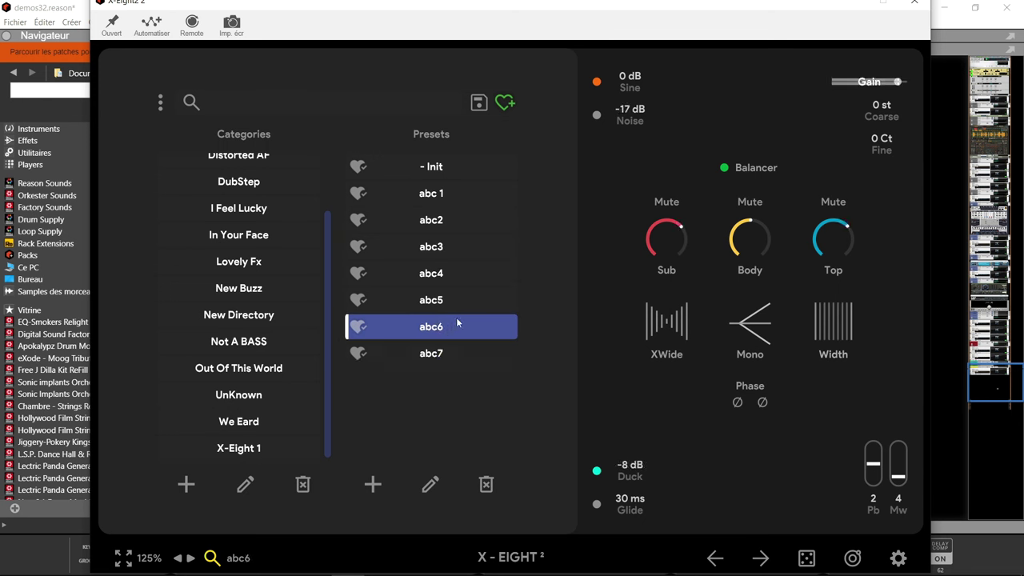
pyautogui.click(460, 302)
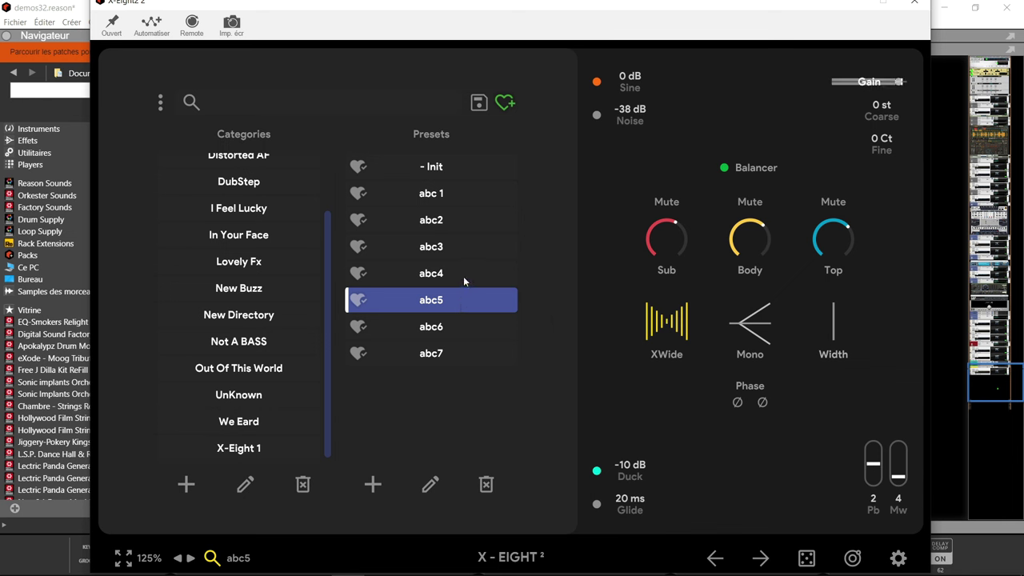
pyautogui.click(463, 273)
pyautogui.click(464, 247)
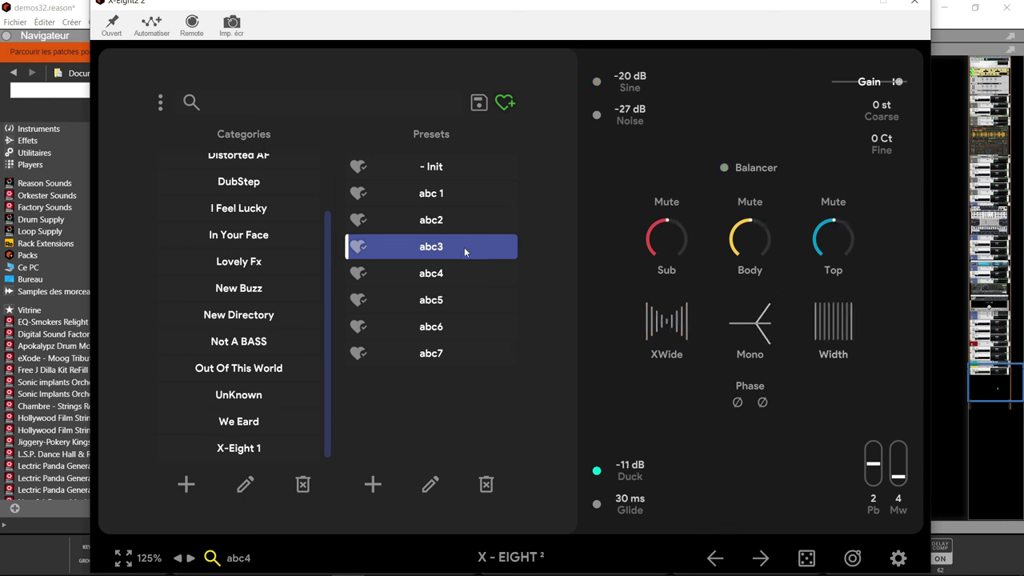
pyautogui.click(462, 223)
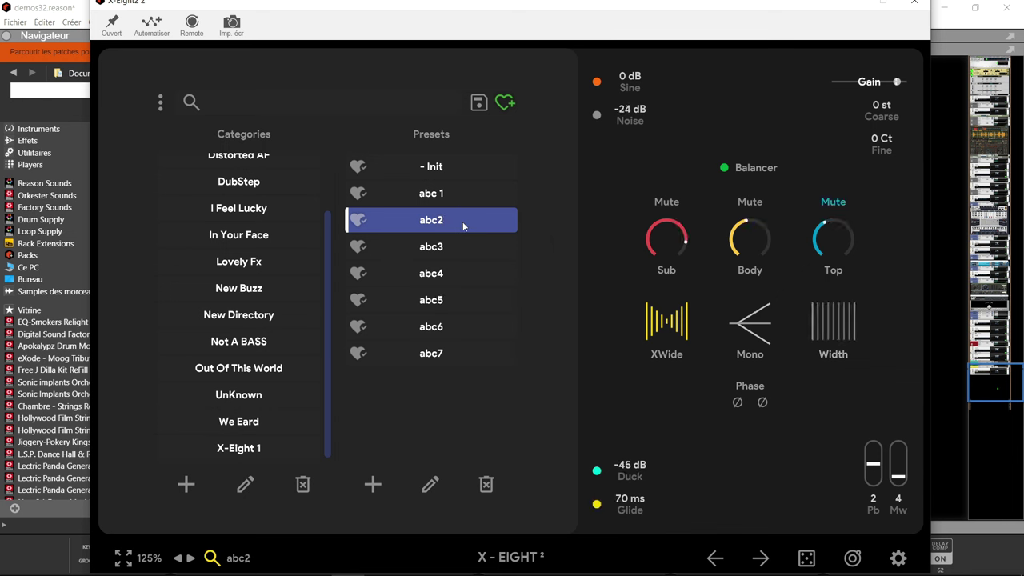
pyautogui.click(465, 193)
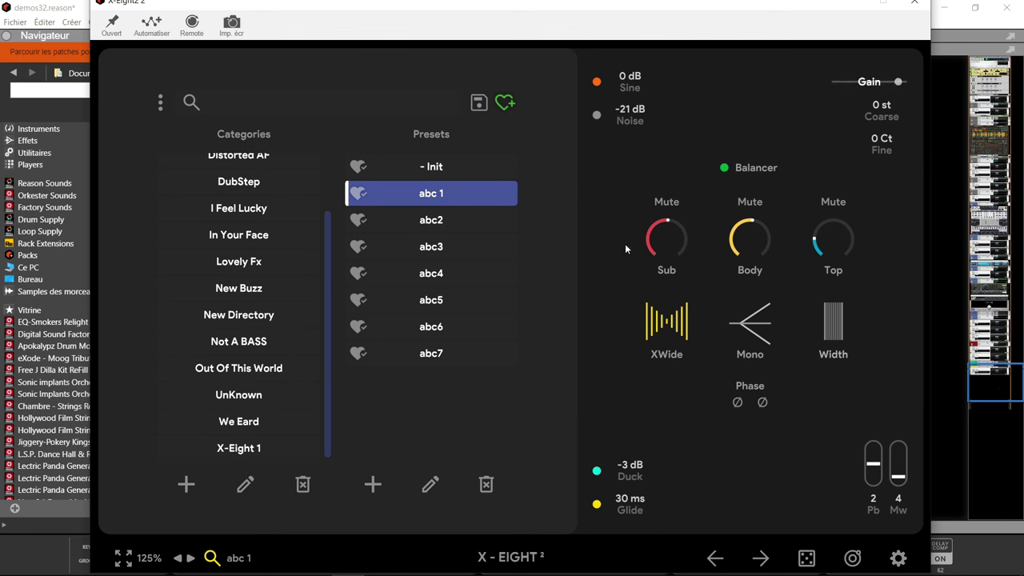
pyautogui.click(209, 559)
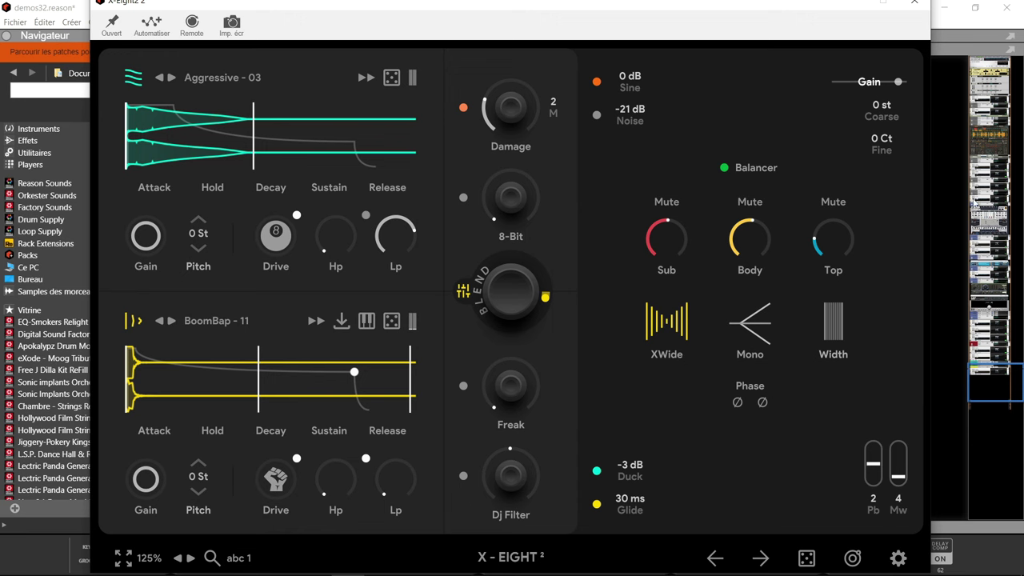
# Close the X-Eight2 2 plugin window and delete that instrument from the rack.
pyautogui.click(914, 3)
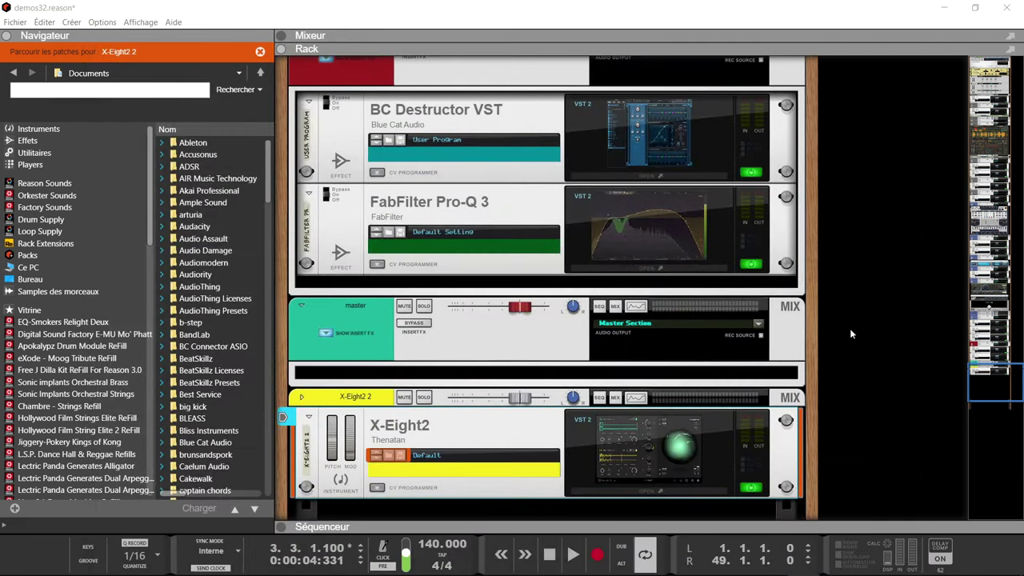
pyautogui.click(511, 430)
pyautogui.press('Delete')
pyautogui.press('Return')
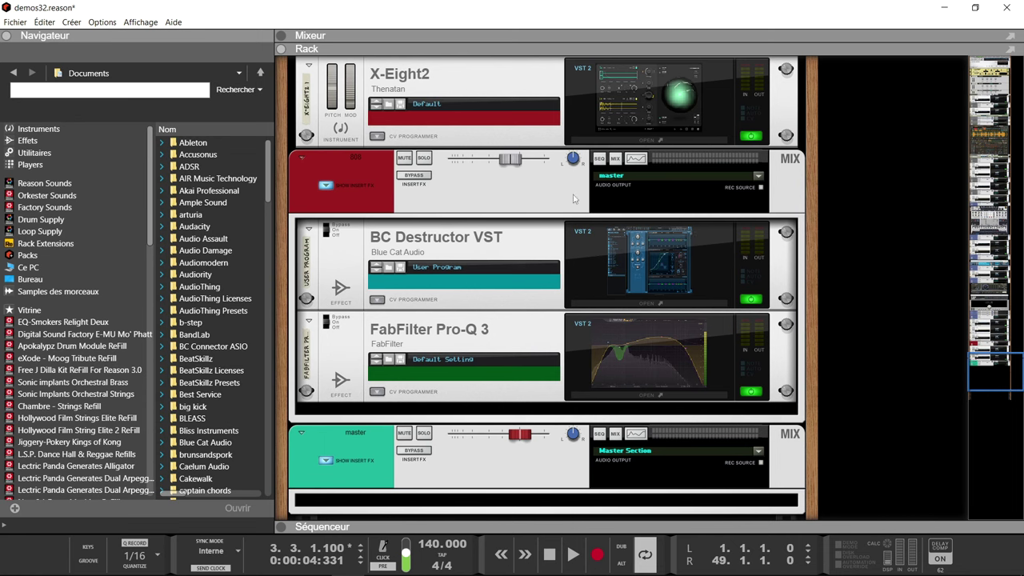
# Show the sequencer and select the X-Eight2 1 track for playing.
pyautogui.click(282, 529)
pyautogui.scroll(-3, 460, 428)
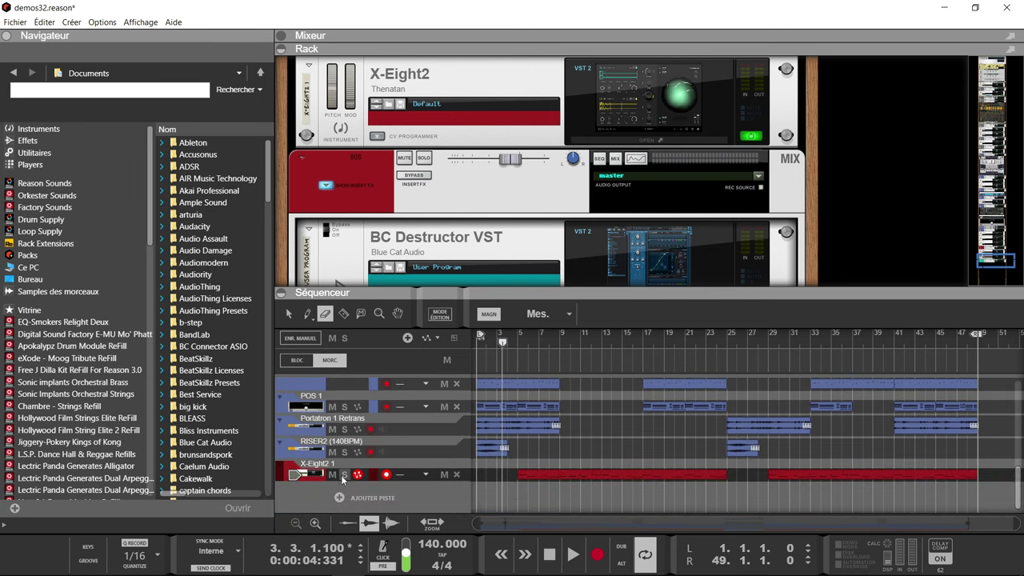
pyautogui.click(301, 477)
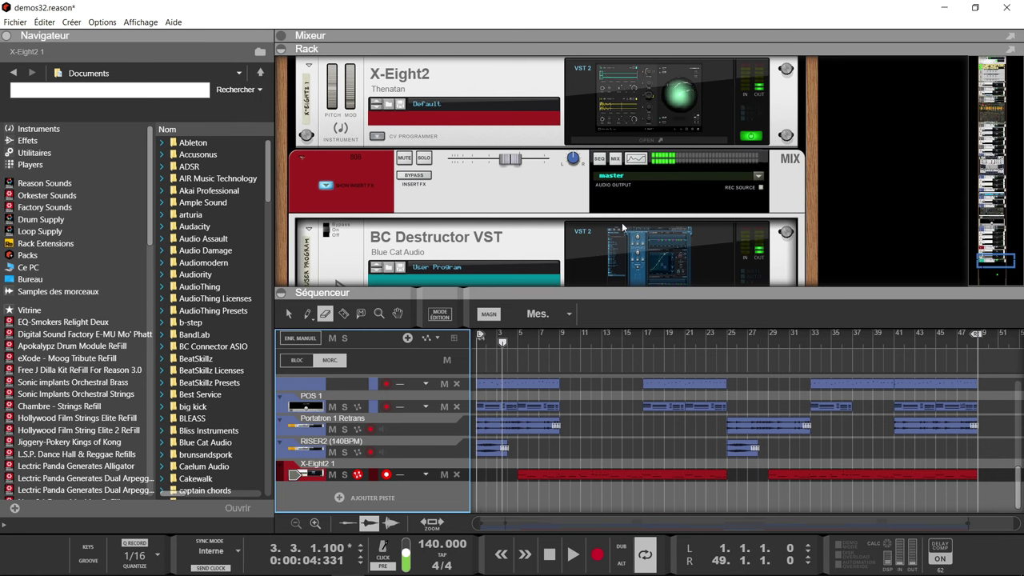
# Examine the BC Destructor settings on the 808 channel and compare the sound with its insert effects bypassed and active.
pyautogui.click(648, 252)
pyautogui.moveTo(558, 22); pyautogui.dragTo(649, 22)
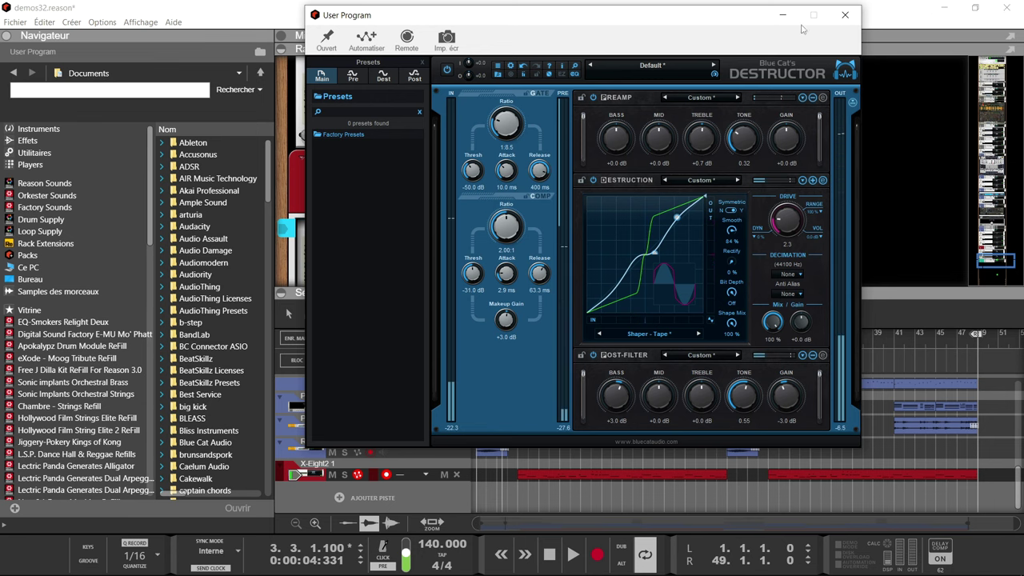
pyautogui.moveTo(724, 26); pyautogui.dragTo(795, 283)
pyautogui.click(915, 272)
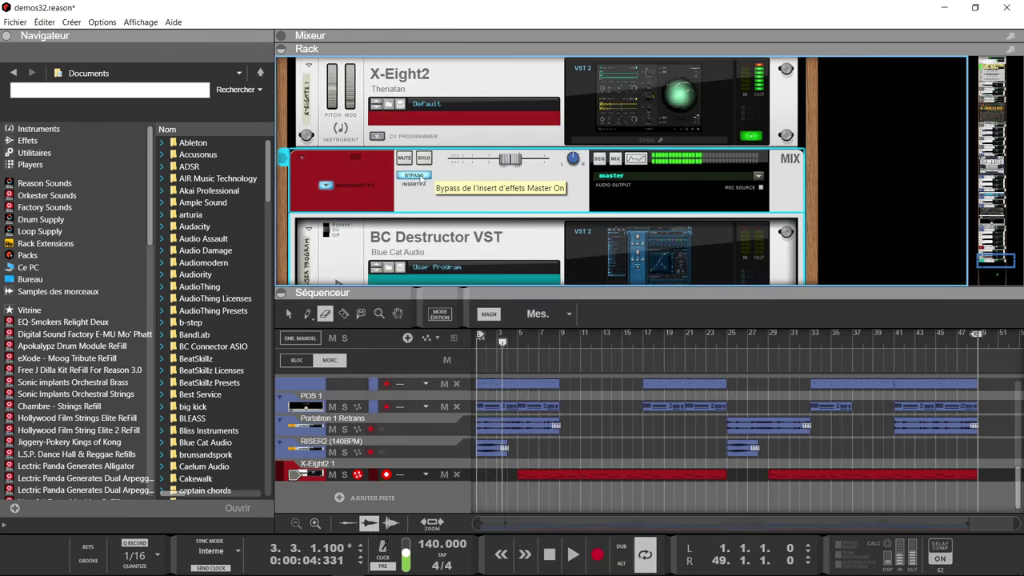
pyautogui.click(417, 176)
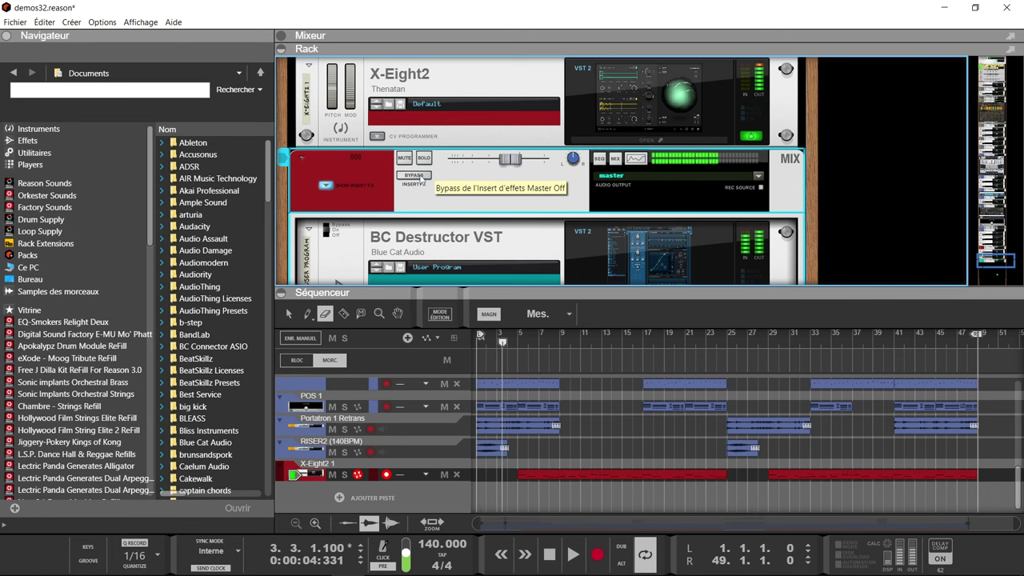
# View the FabFilter Pro-Q 3 EQ curve on the 808 channel and close the plugin window.
pyautogui.scroll(-3, 422, 177)
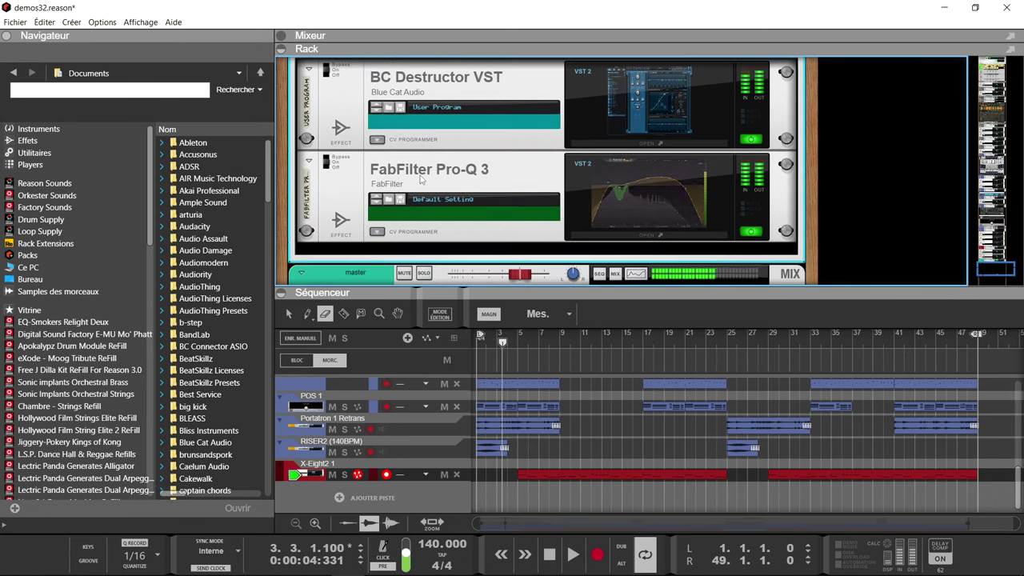
pyautogui.click(648, 177)
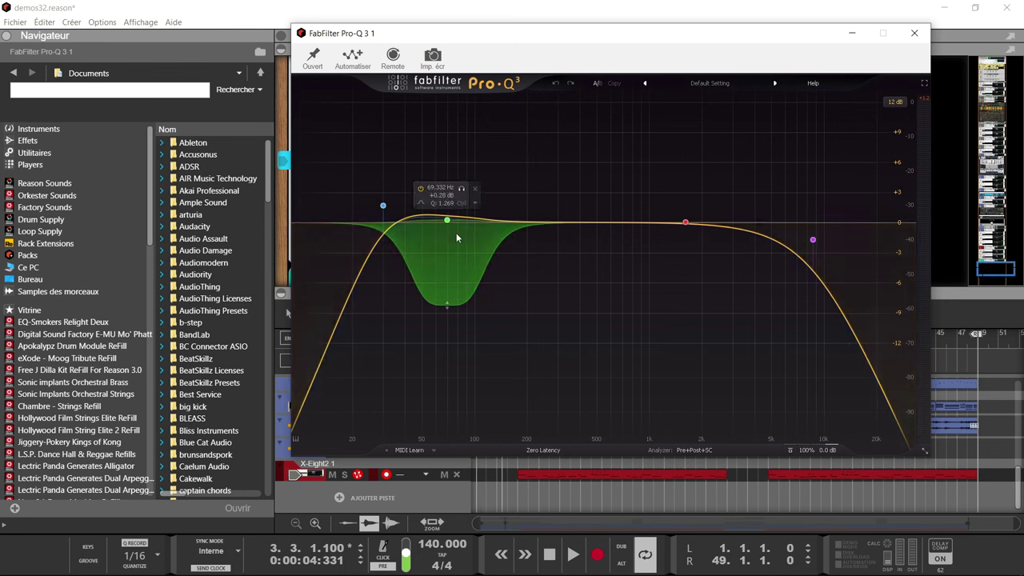
pyautogui.click(914, 33)
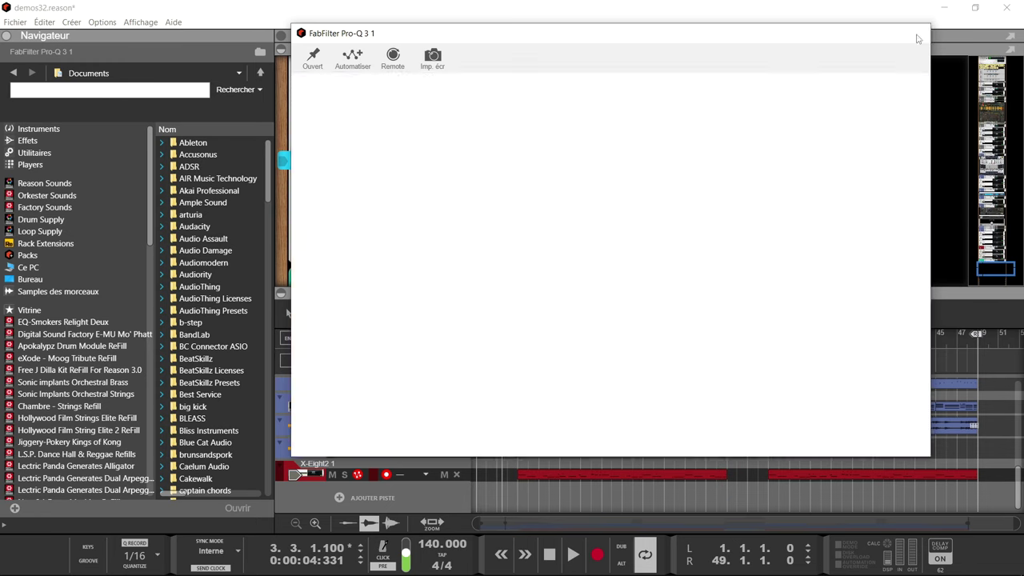
# Show the mixer, solo the kick bus and 808 channels, and play the song from bar 9.
pyautogui.click(282, 36)
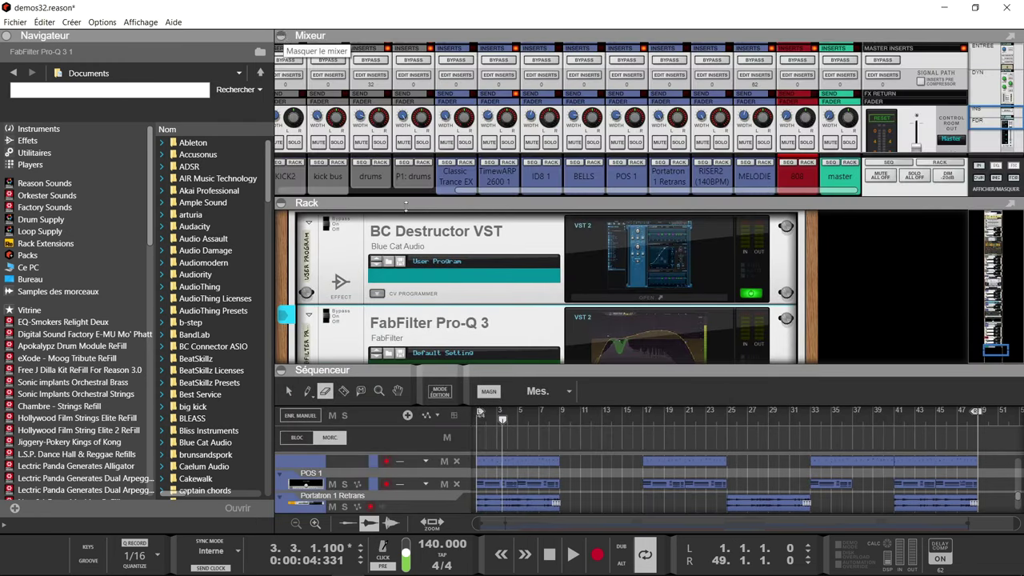
pyautogui.click(807, 144)
pyautogui.click(560, 417)
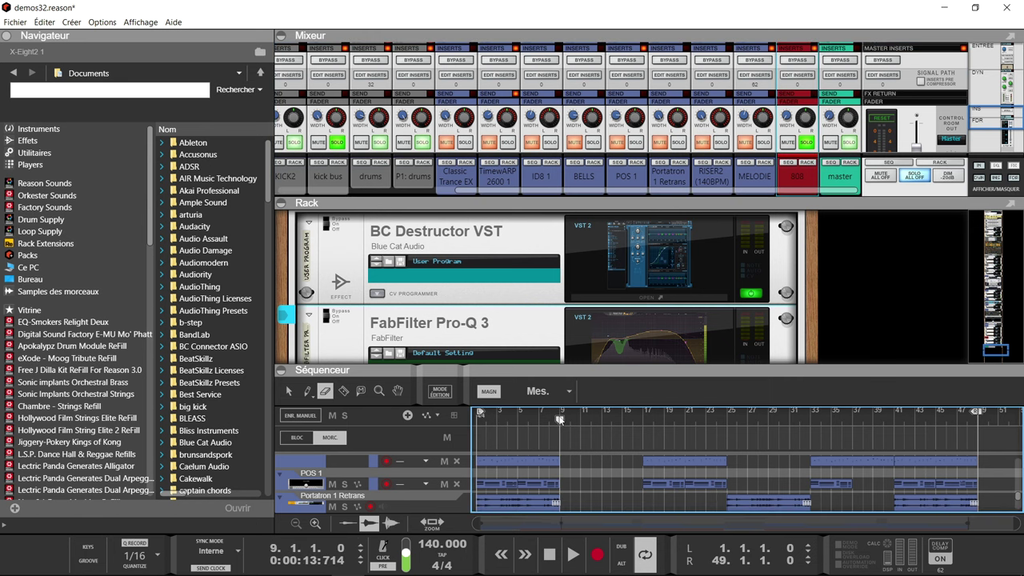
pyautogui.press('space')
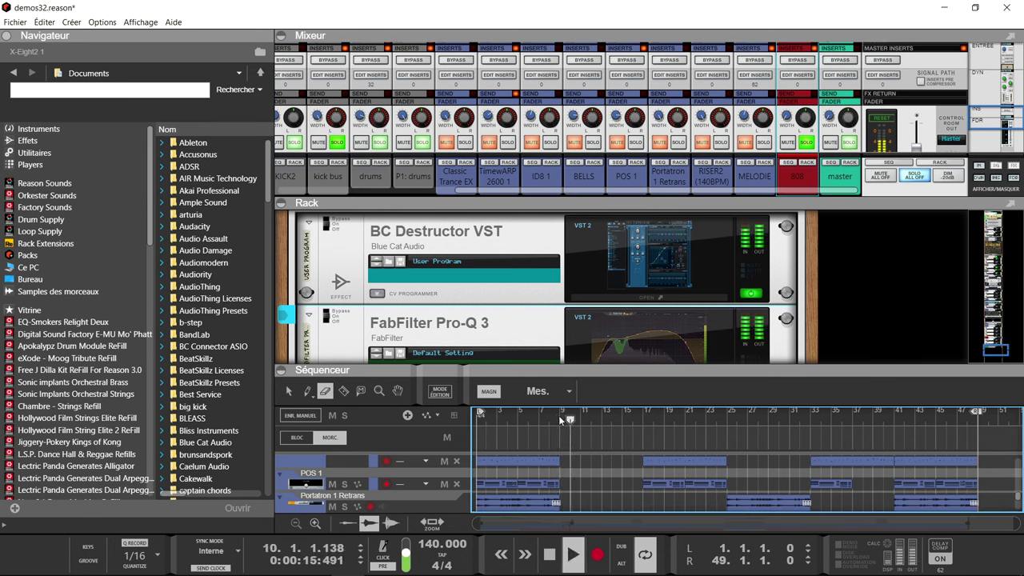
# Open the 808 channel's FabFilter Pro-Q 3 during playback to watch the green low band react dynamically.
pyautogui.rightClick(558, 415)
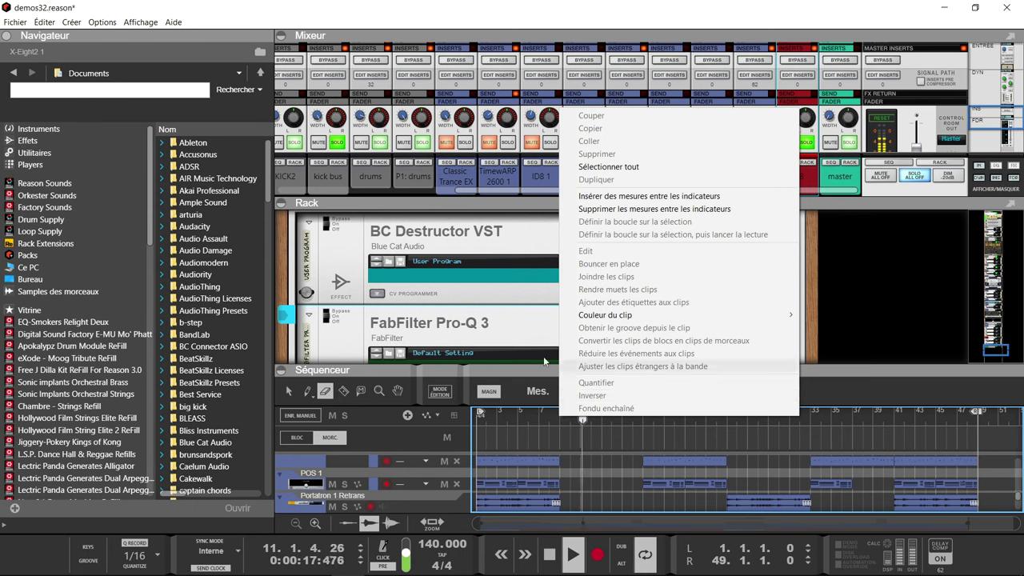
pyautogui.click(626, 332)
pyautogui.doubleClick(626, 332)
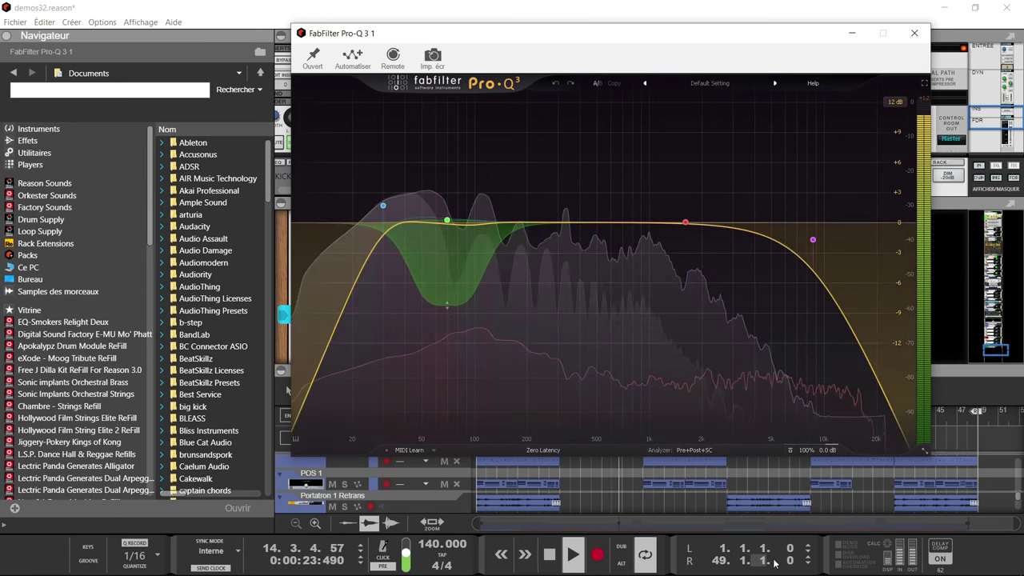
# Show the side-chain source in the FabFilter Pro-Q 3 analyzer settings, inspect the green low band, and close the plugin window.
pyautogui.click(705, 450)
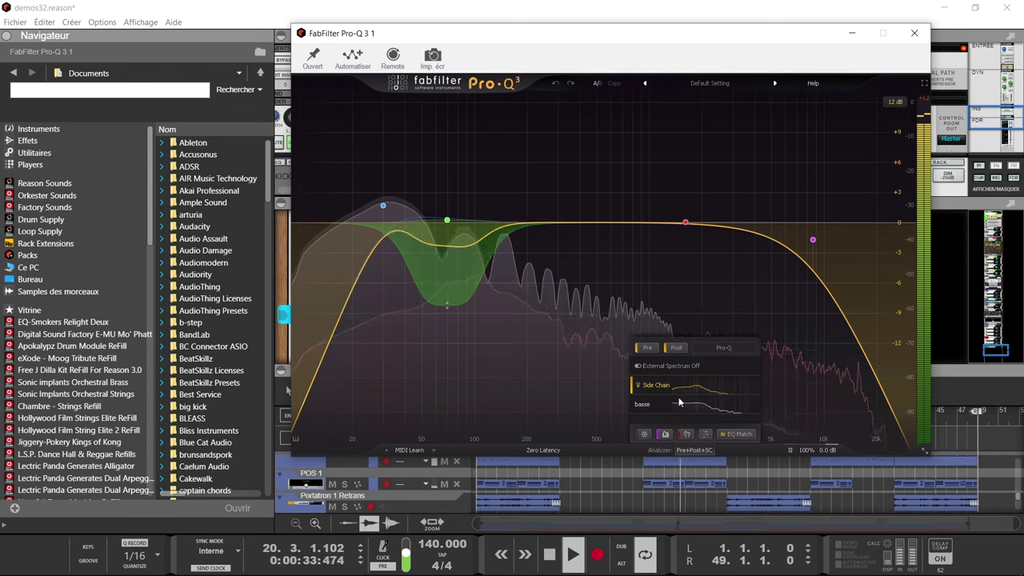
pyautogui.moveTo(459, 227)
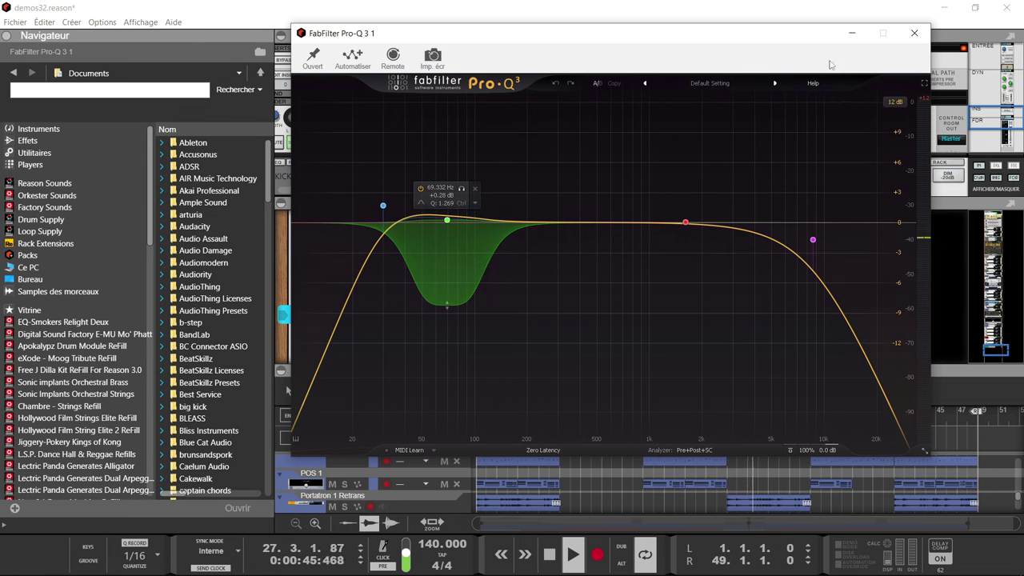
pyautogui.click(913, 37)
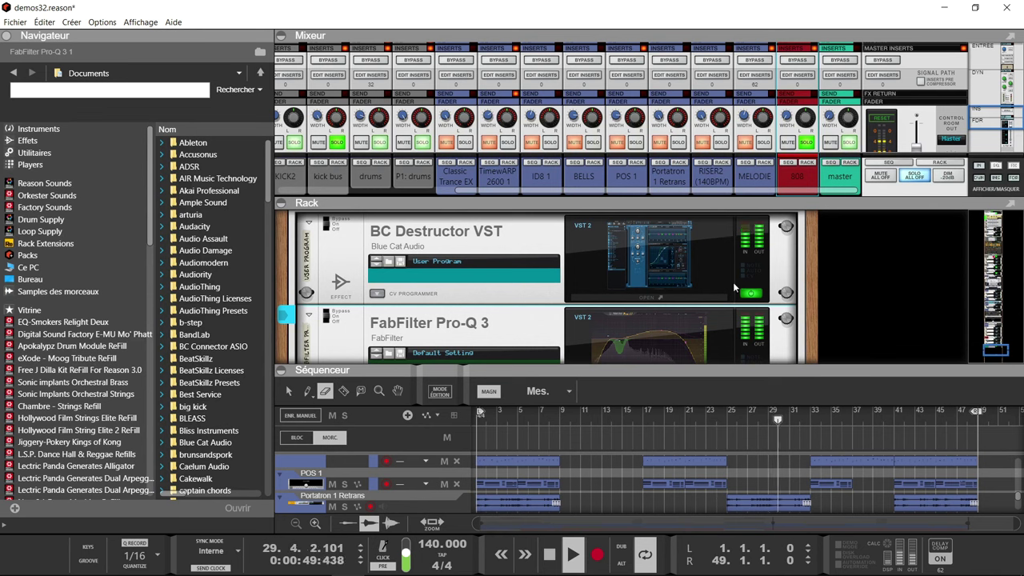
# Clear all channel solos and hide the sequencer and mixer so only the rack is displayed.
pyautogui.click(913, 176)
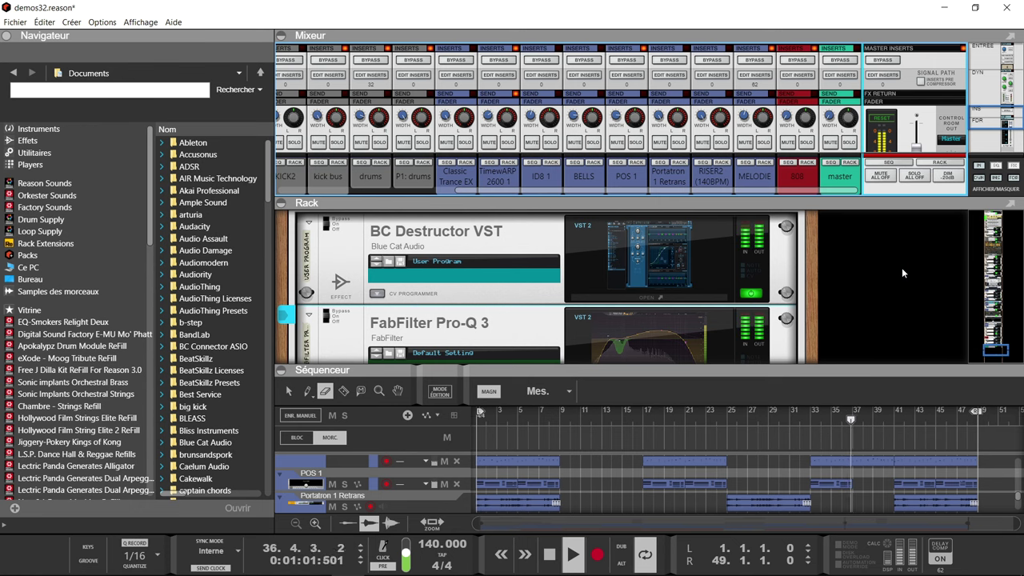
pyautogui.click(280, 370)
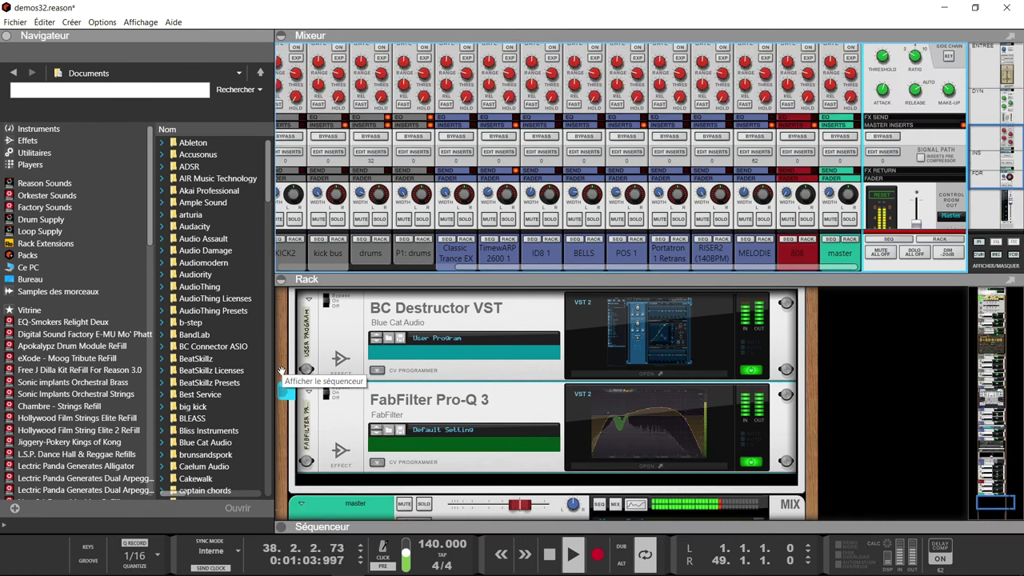
pyautogui.click(281, 37)
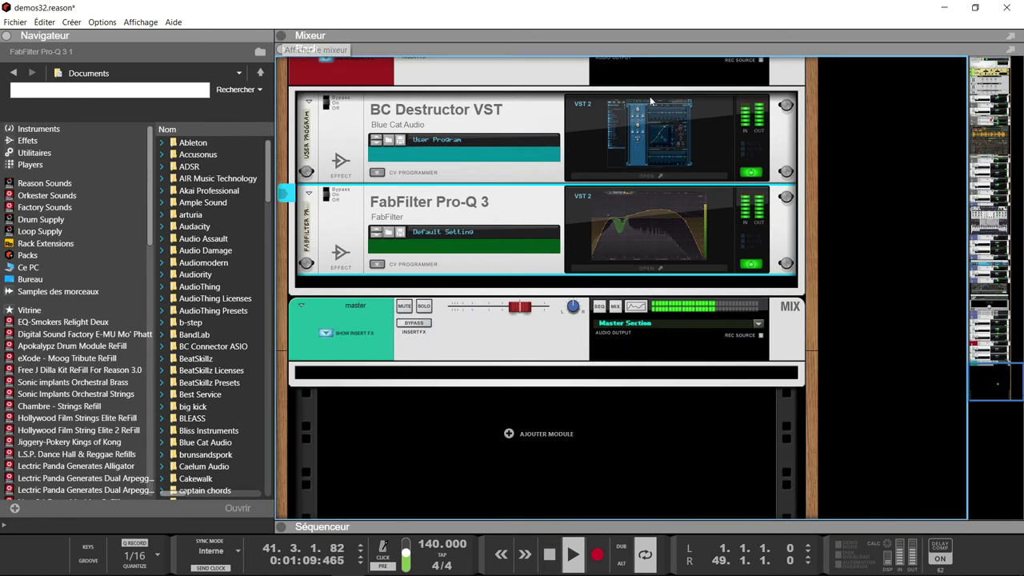
# Look through the song's rack devices from the 808 channel up to the Hatz x64 instrument during playback.
pyautogui.scroll(10, 874, 216)
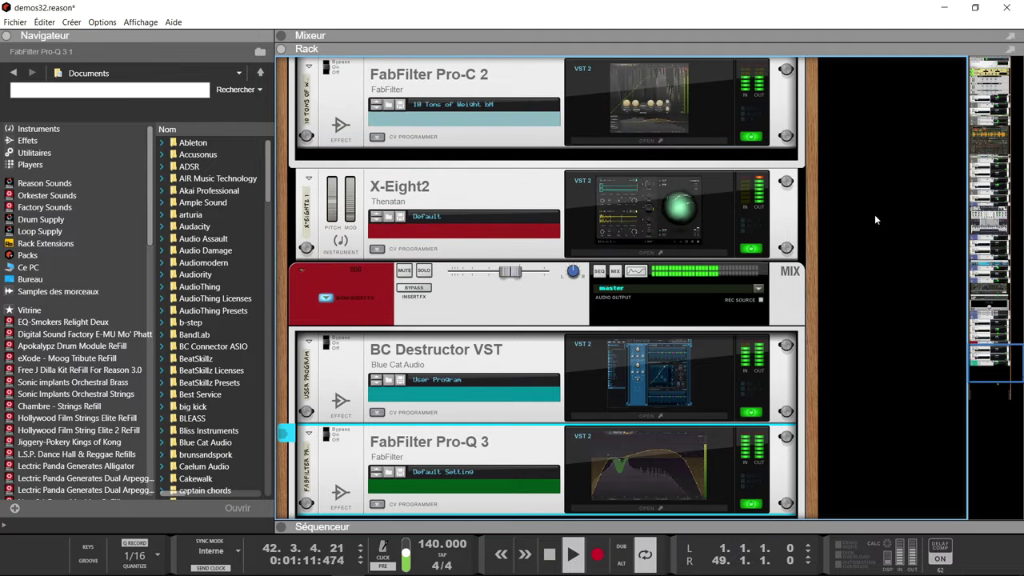
pyautogui.scroll(8, 874, 214)
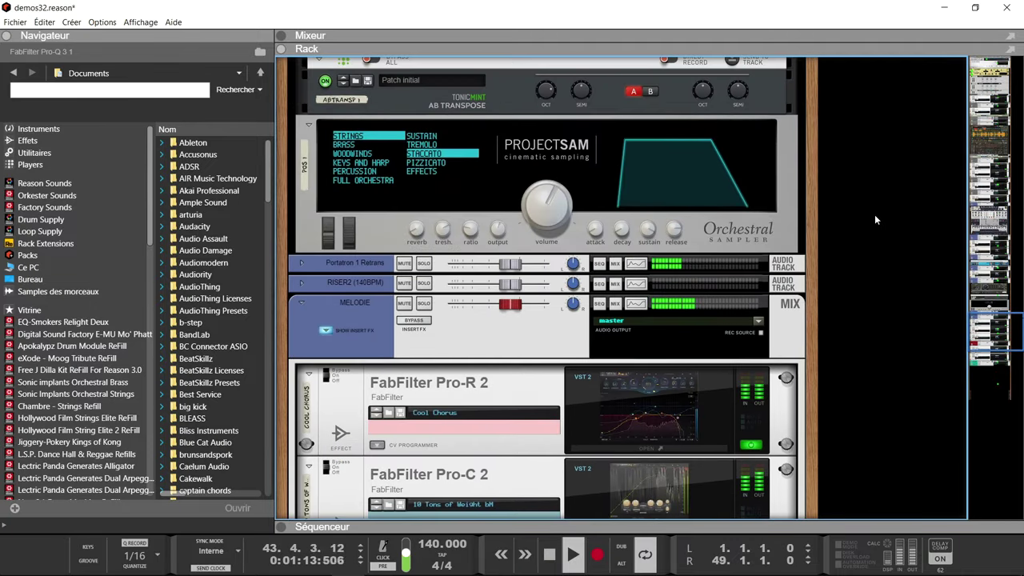
pyautogui.scroll(4, 874, 215)
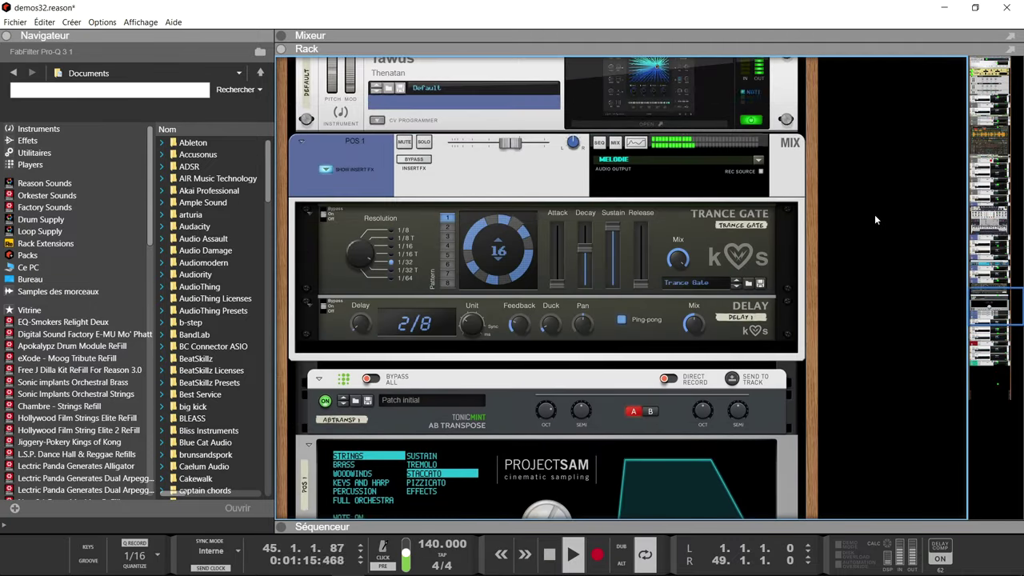
pyautogui.scroll(9, 874, 214)
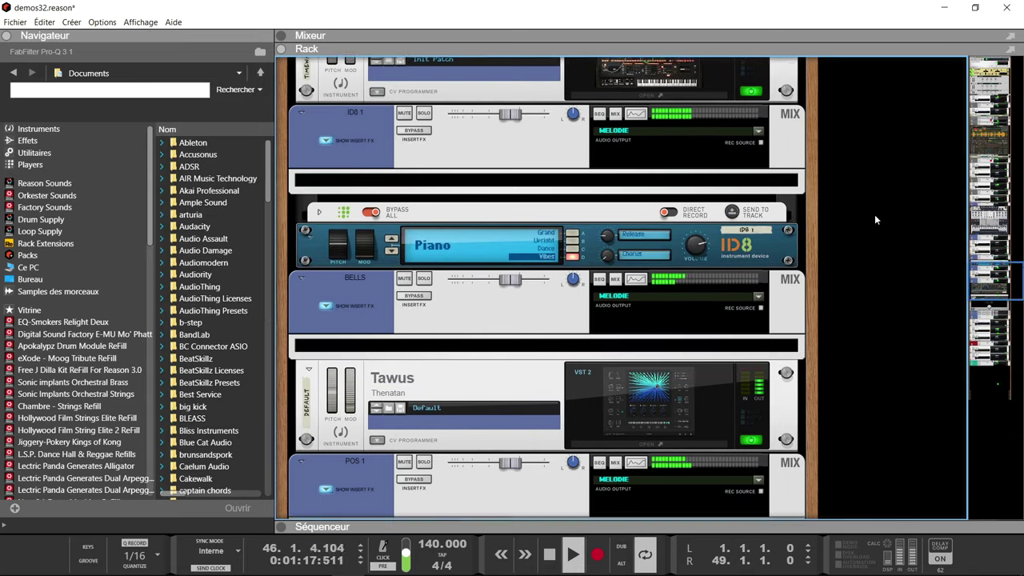
pyautogui.scroll(10, 874, 214)
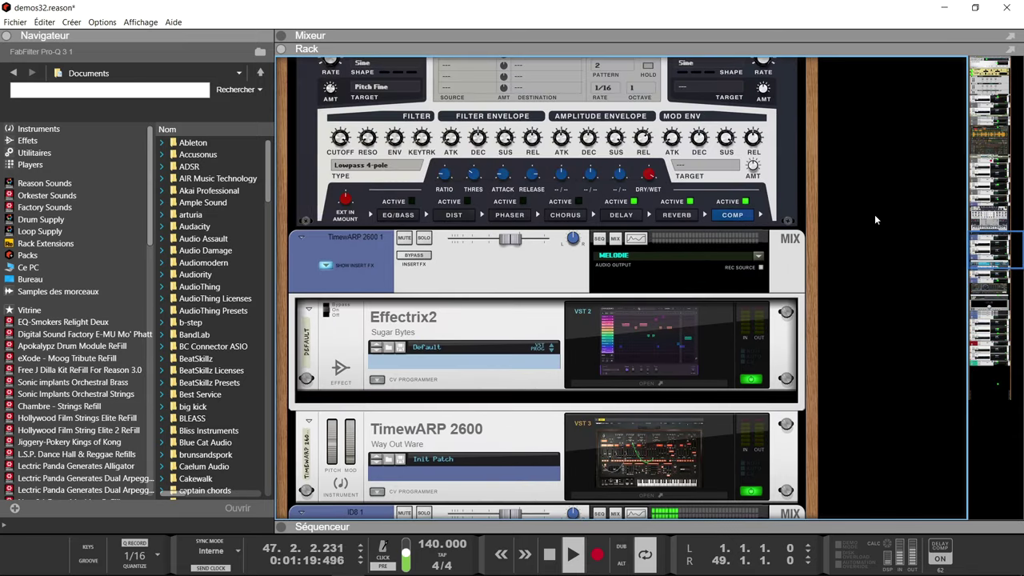
pyautogui.scroll(8, 874, 215)
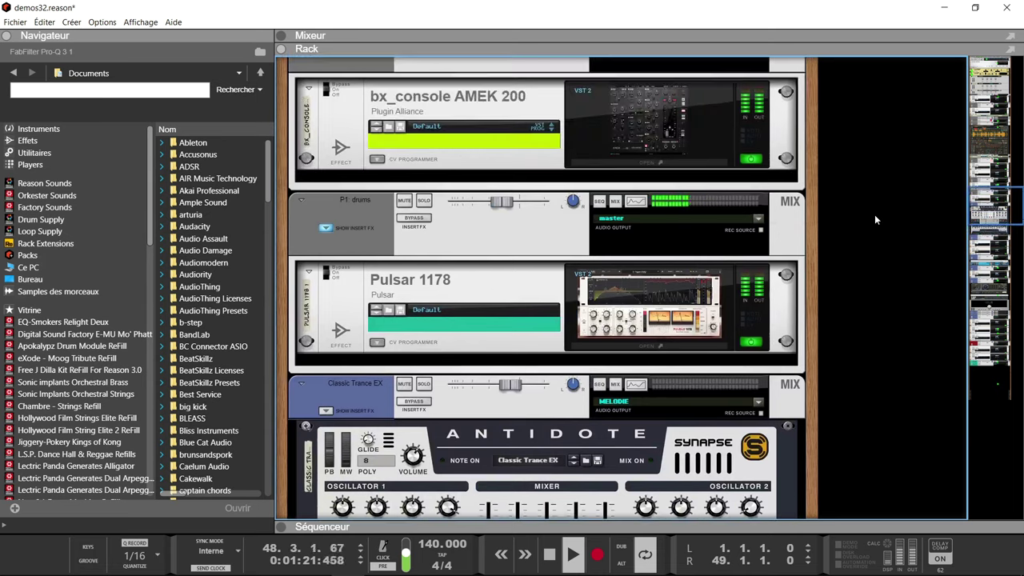
pyautogui.scroll(4, 874, 215)
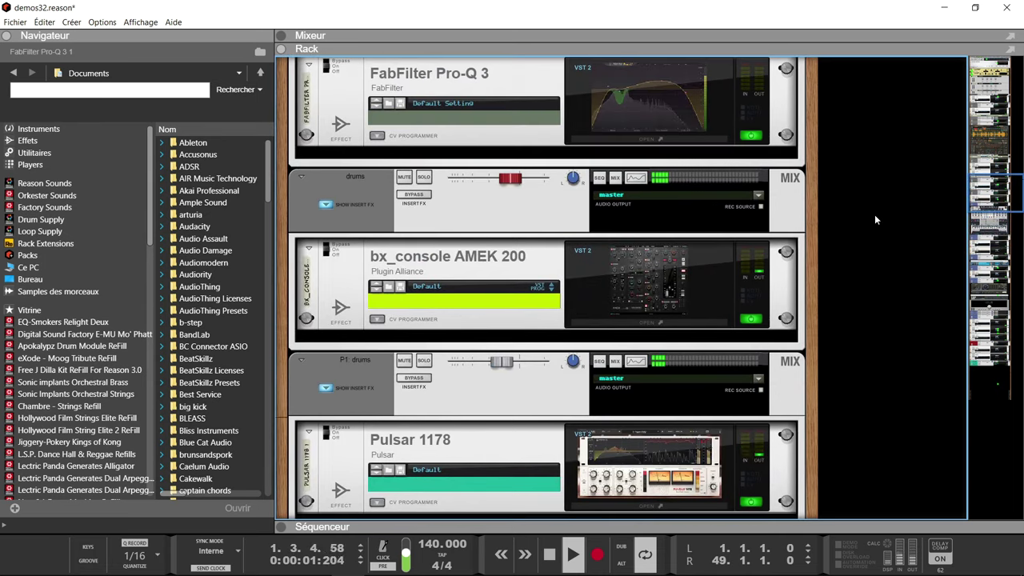
pyautogui.scroll(4, 874, 215)
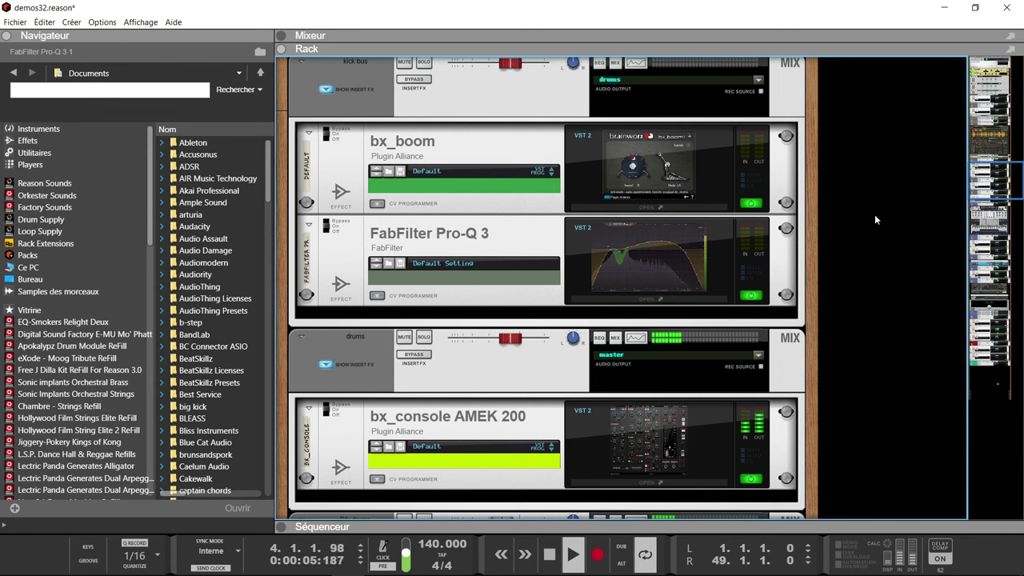
pyautogui.scroll(12, 874, 214)
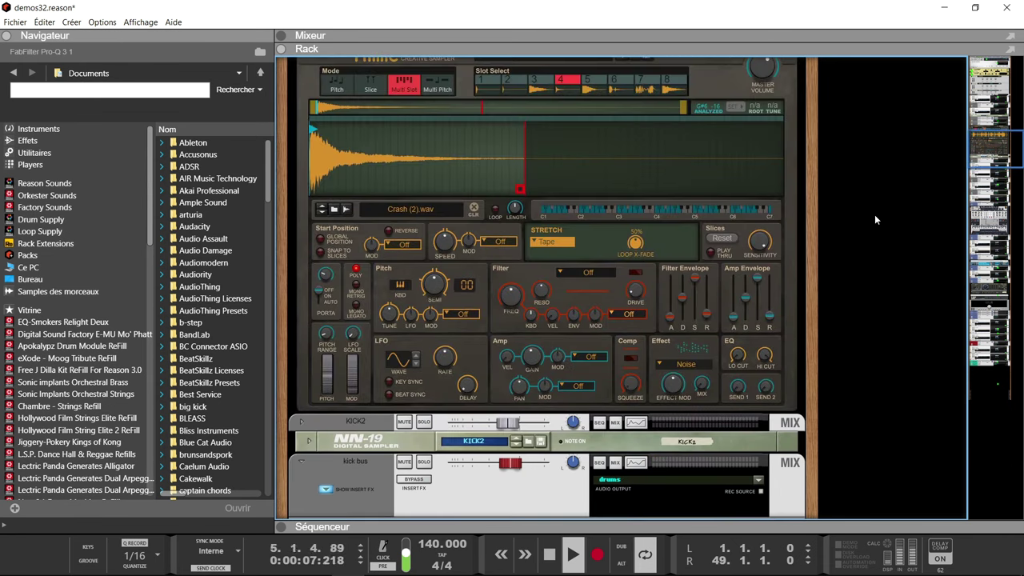
pyautogui.scroll(10, 874, 214)
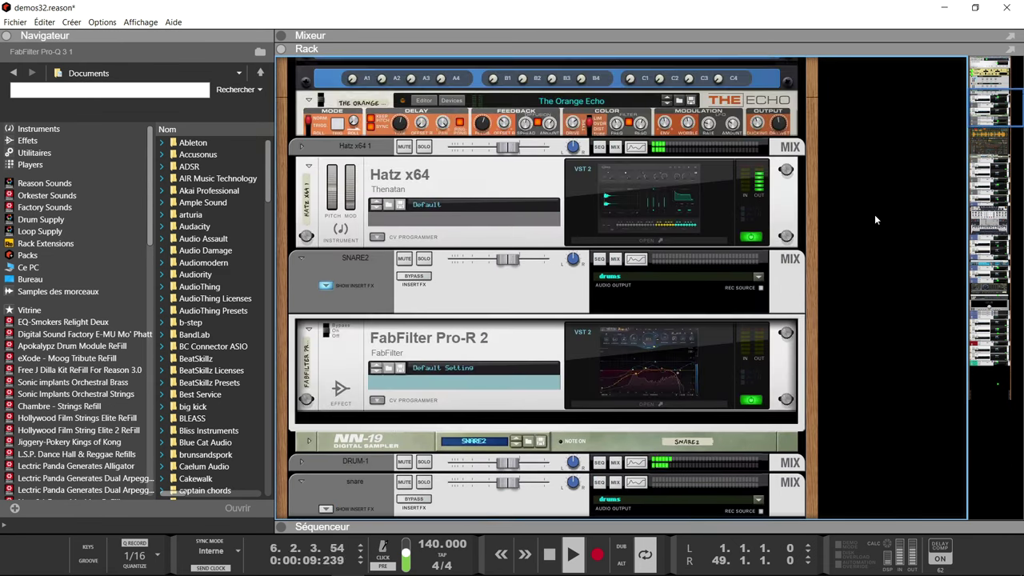
# Solo the Hatz x64 1 channel, examine the Hatz instrument's patterns and settings, and close its window.
pyautogui.scroll(-1, 874, 215)
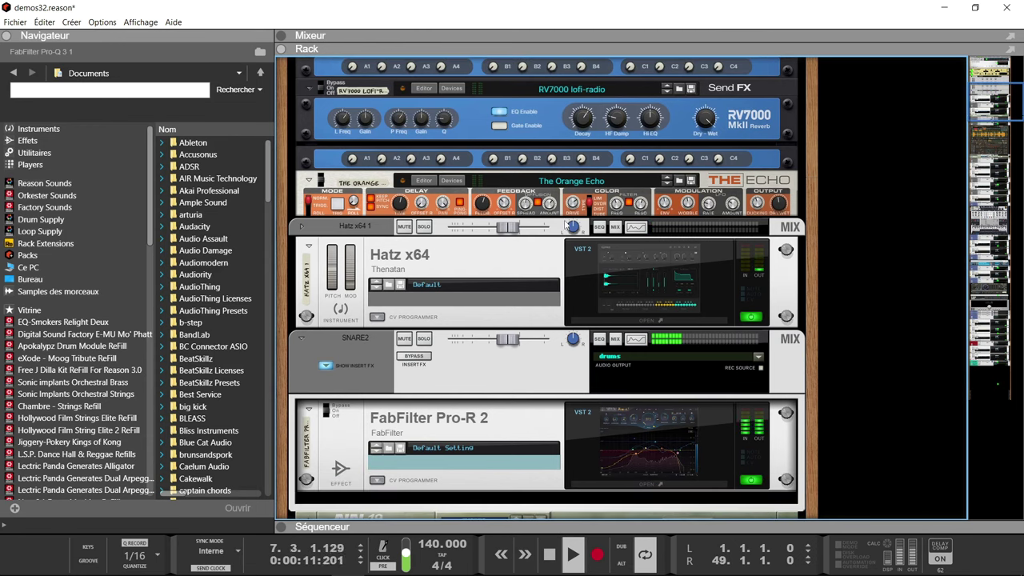
pyautogui.click(430, 234)
pyautogui.click(652, 278)
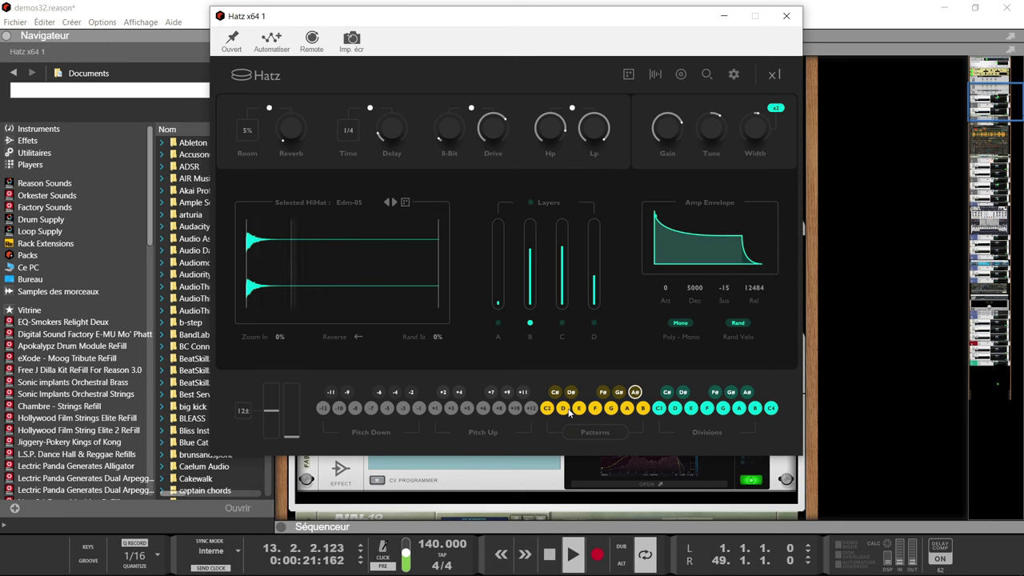
pyautogui.click(786, 16)
# Solo the P1: drums and drums channels in the rack.
pyautogui.scroll(-10, 869, 271)
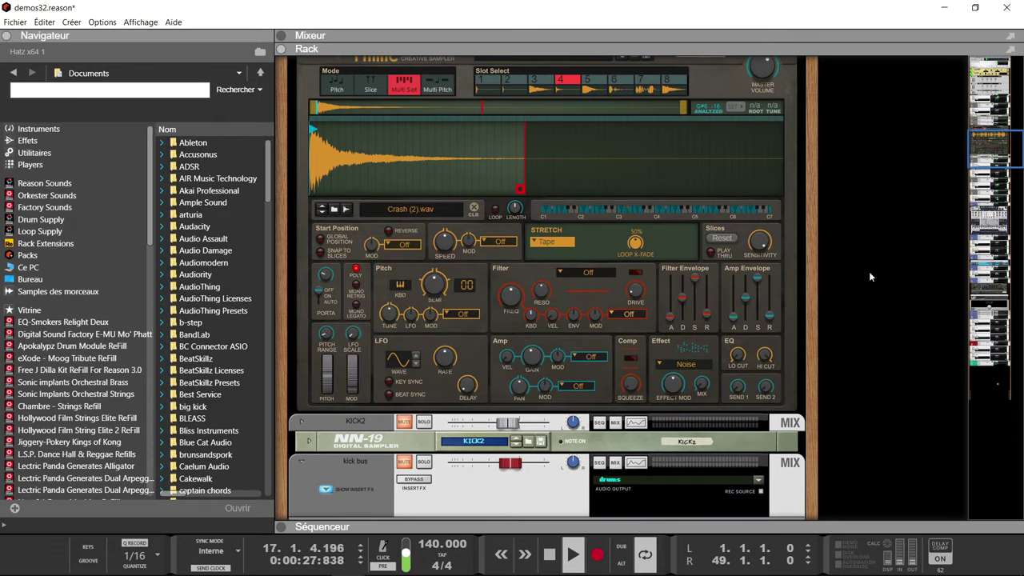
pyautogui.scroll(-6, 868, 271)
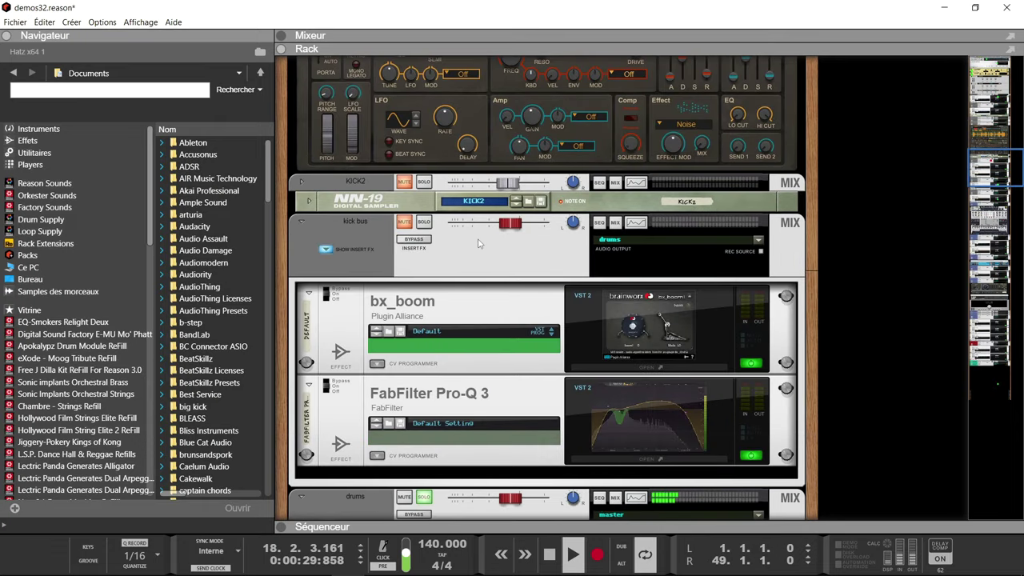
pyautogui.scroll(-5, 427, 226)
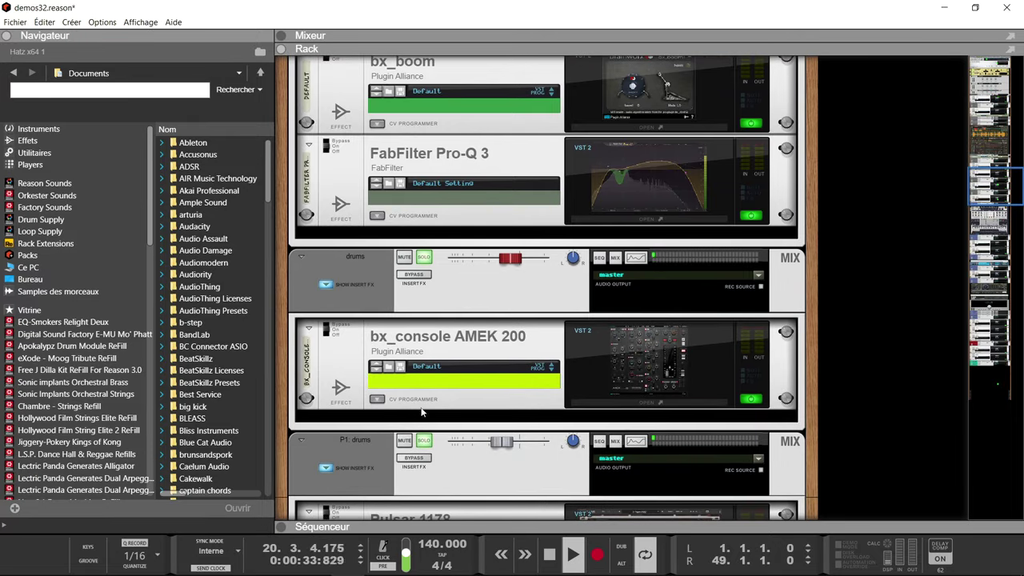
pyautogui.click(423, 441)
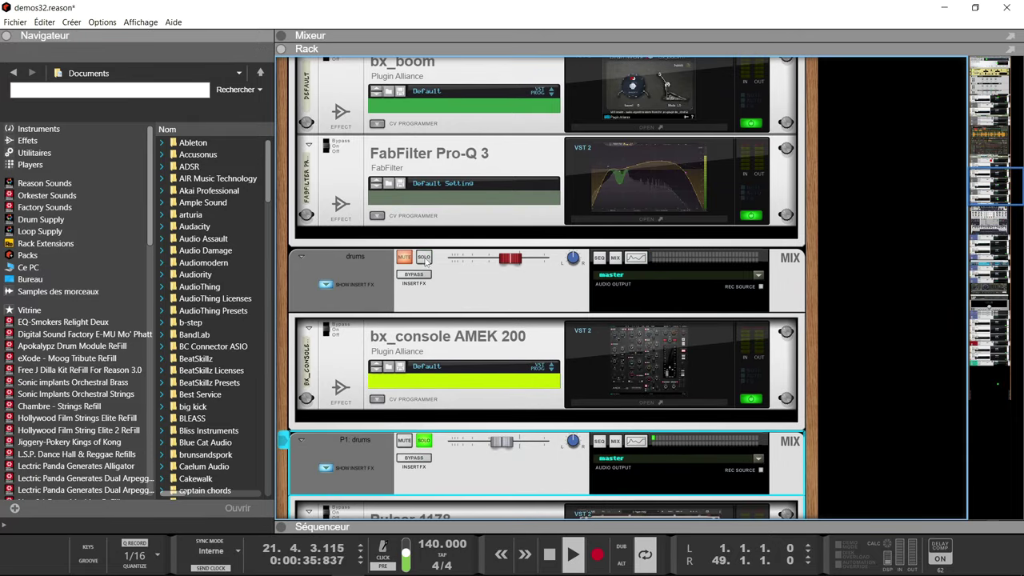
pyautogui.click(424, 258)
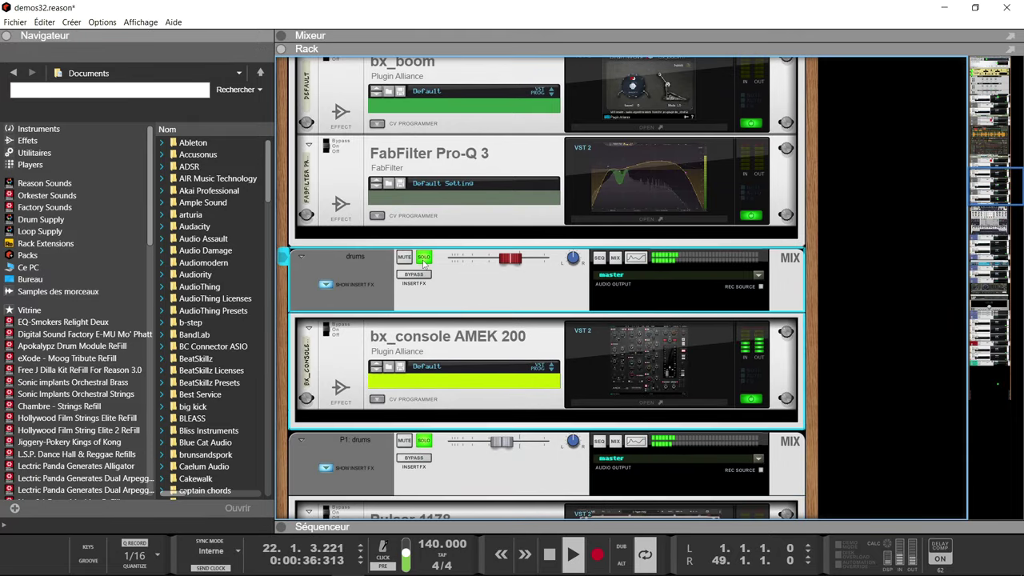
# Show the mixer again and turn off the solo on the Hatz x64 1 channel.
pyautogui.click(291, 38)
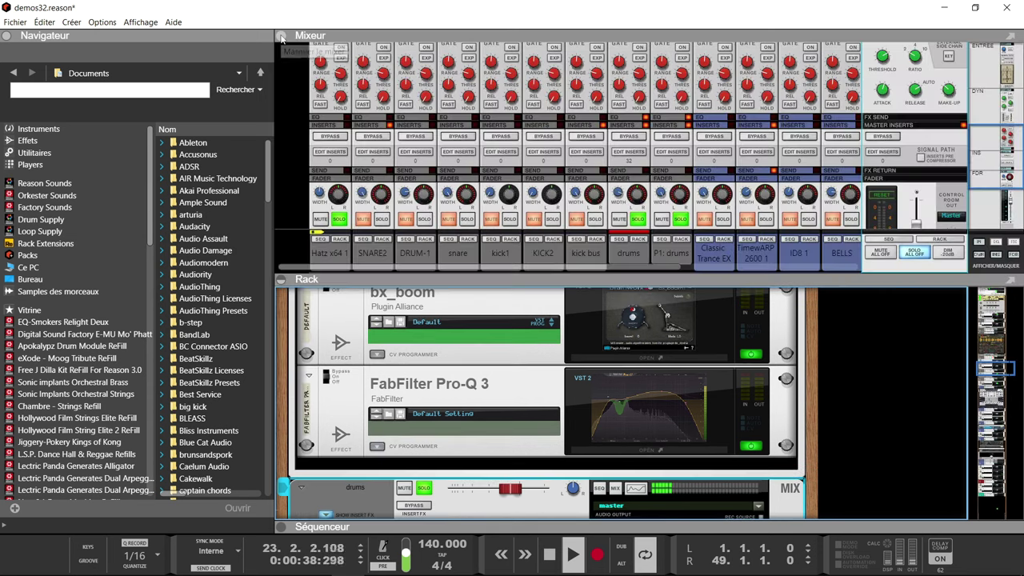
pyautogui.click(338, 219)
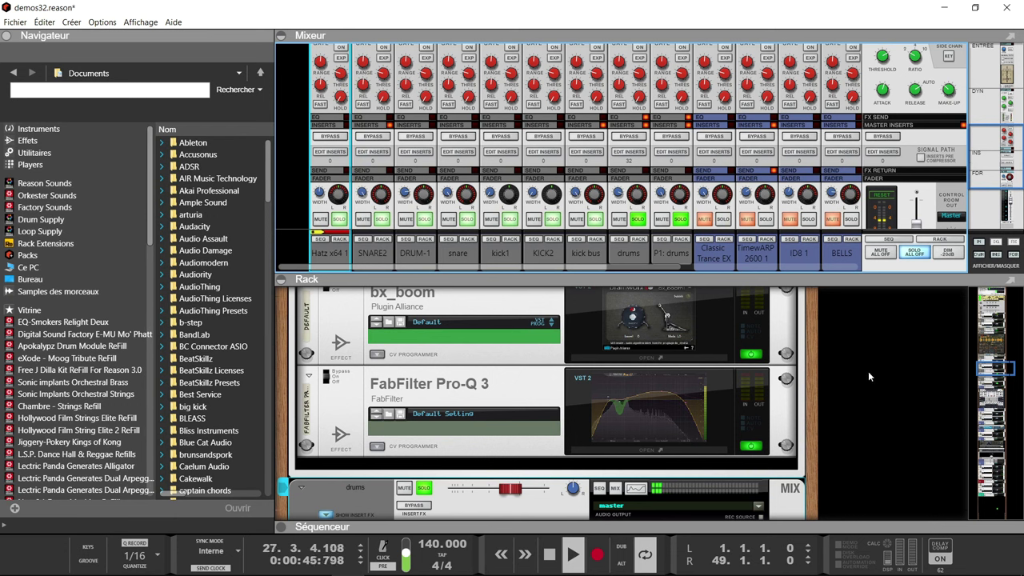
pyautogui.scroll(5, 886, 380)
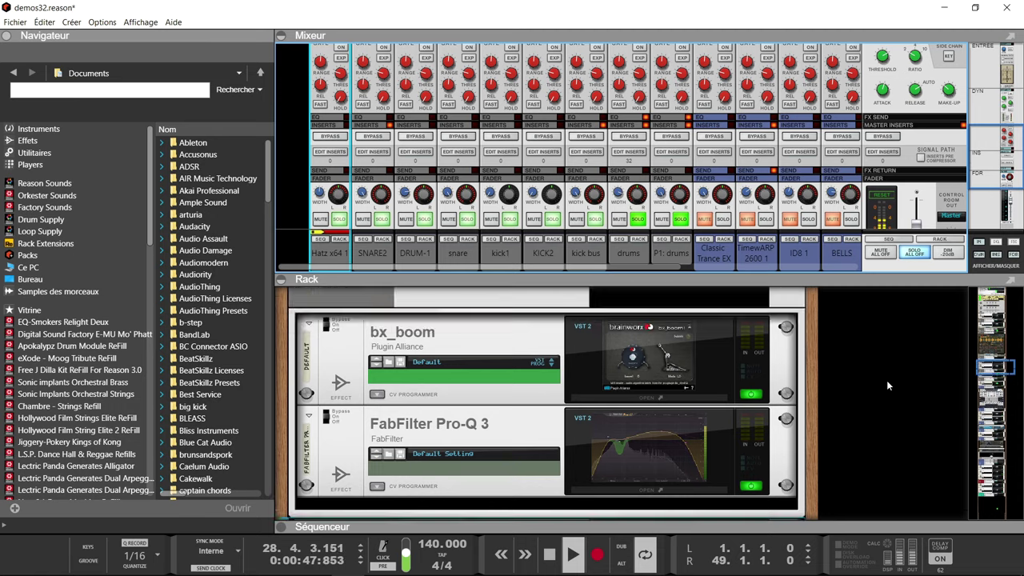
pyautogui.scroll(3, 886, 380)
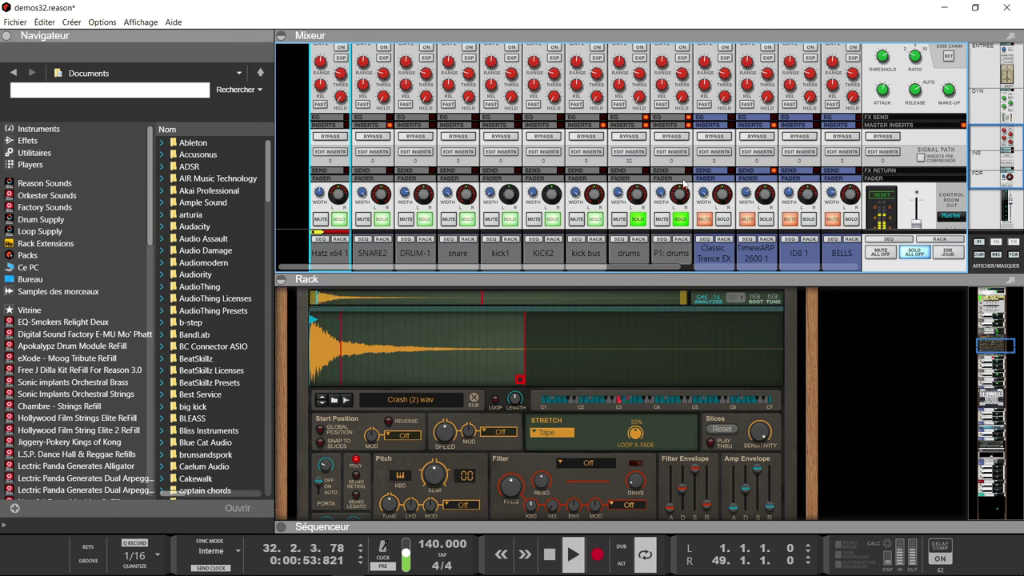
# Add the 808 channel to the soloed drum channels in the mixer to hear them together.
pyautogui.scroll(-3, 683, 184)
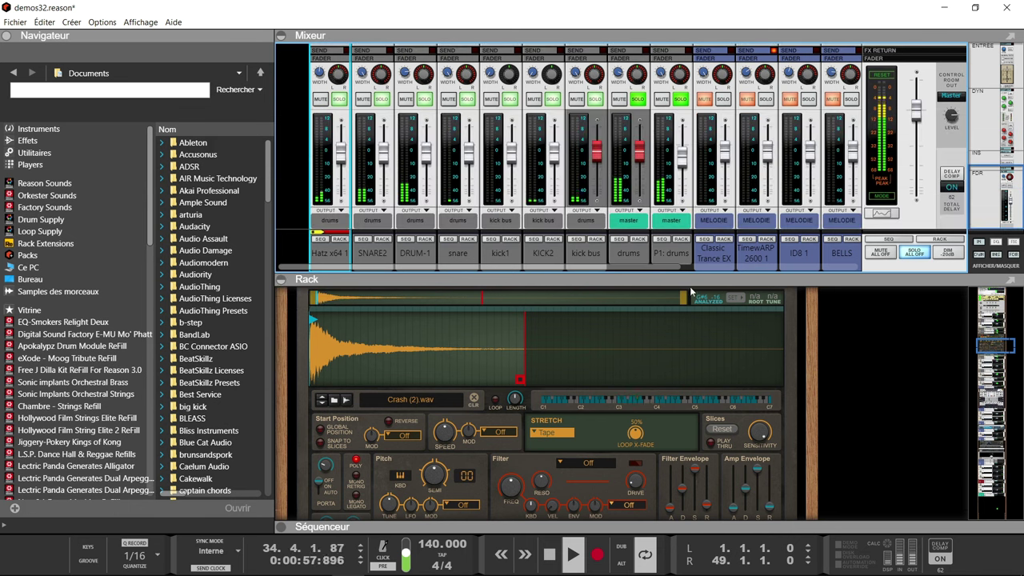
pyautogui.hscroll(3, 773, 264)
pyautogui.hscroll(2, 773, 264)
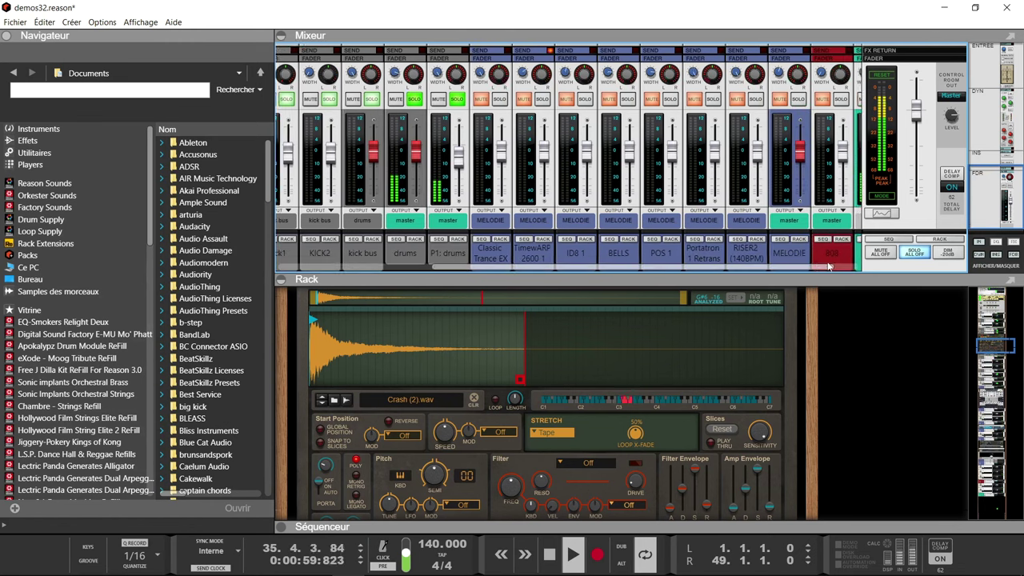
pyautogui.click(823, 99)
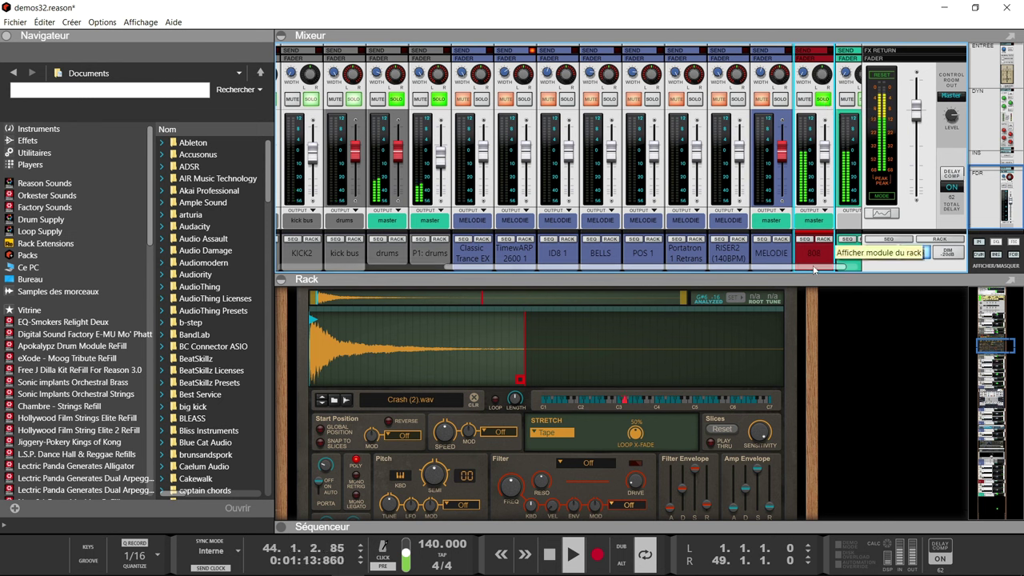
# Show the drums channel in the rack, examine its bx_console AMEK 200 settings, and close the plugin window.
pyautogui.moveTo(808, 267); pyautogui.dragTo(615, 292)
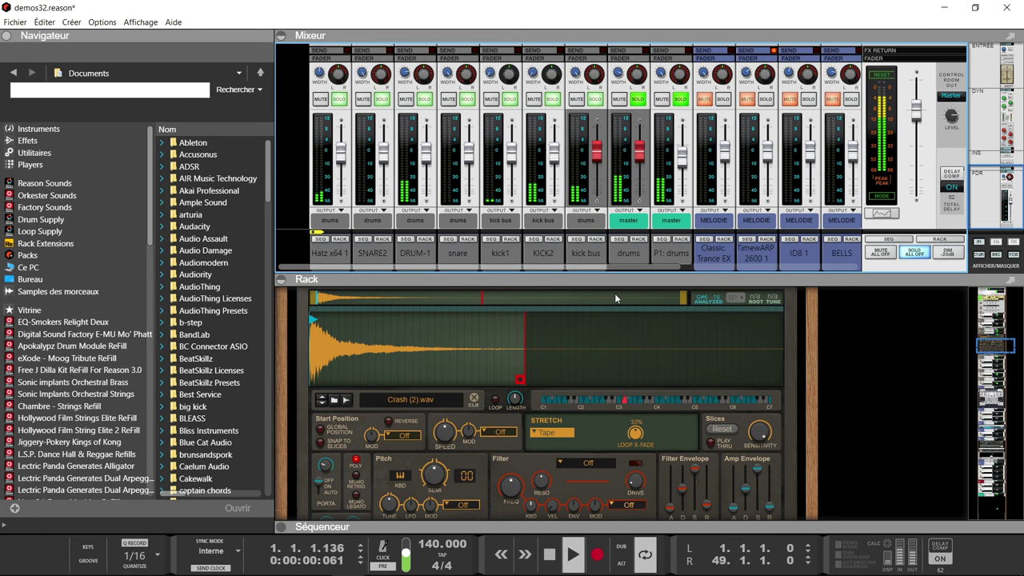
pyautogui.click(638, 240)
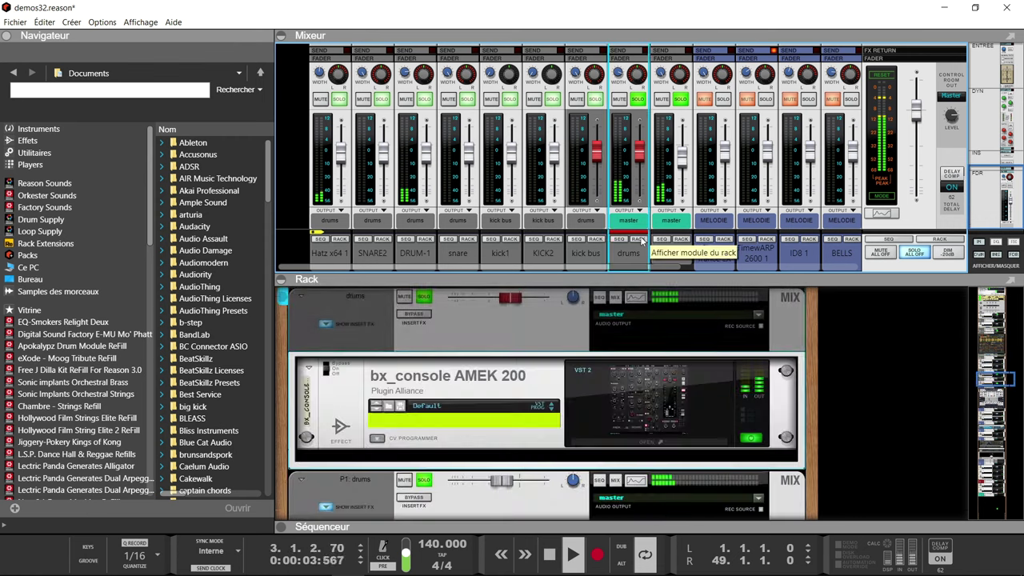
pyautogui.click(650, 392)
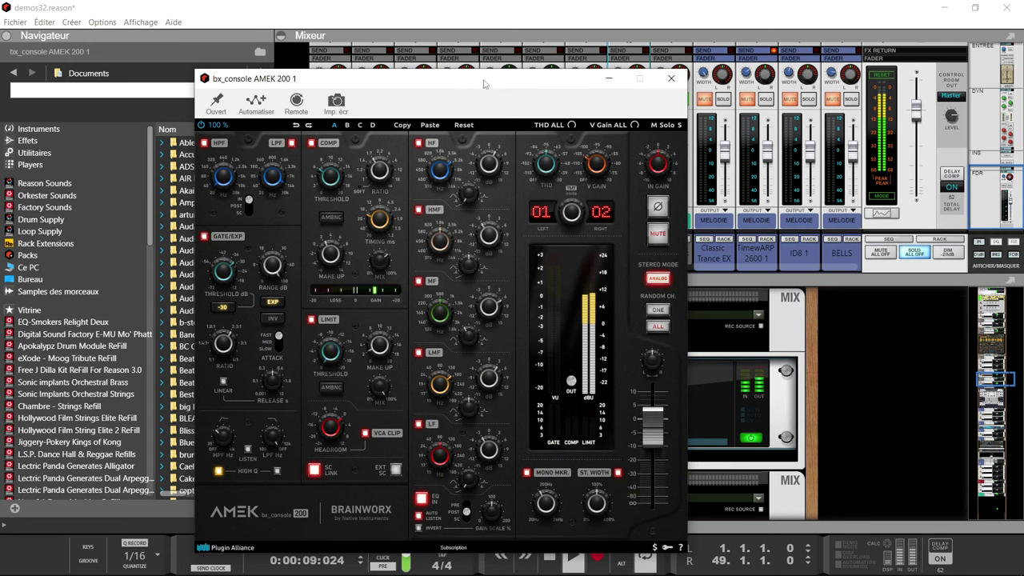
pyautogui.moveTo(484, 79); pyautogui.dragTo(538, 44)
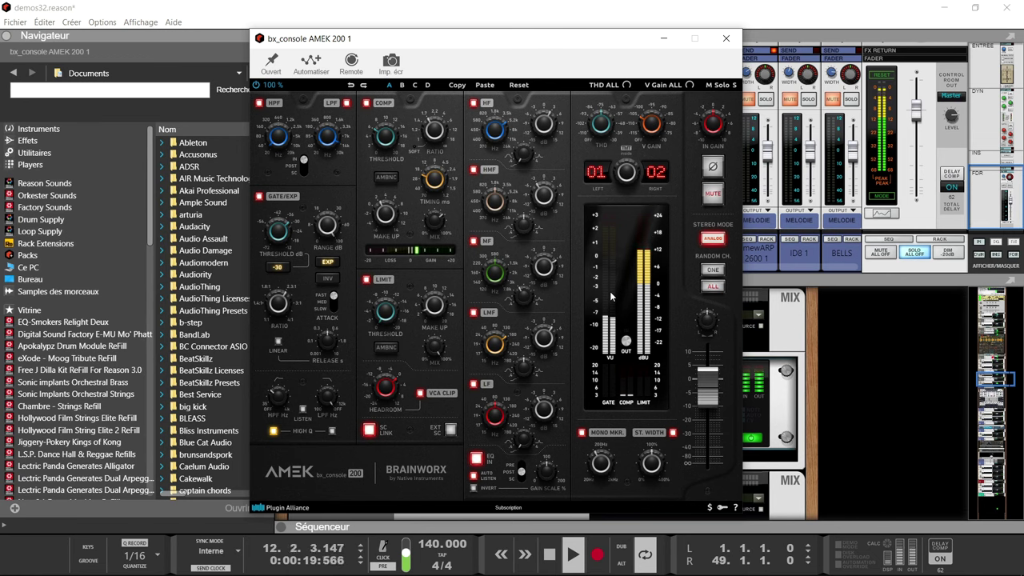
pyautogui.click(720, 38)
pyautogui.scroll(-3, 693, 372)
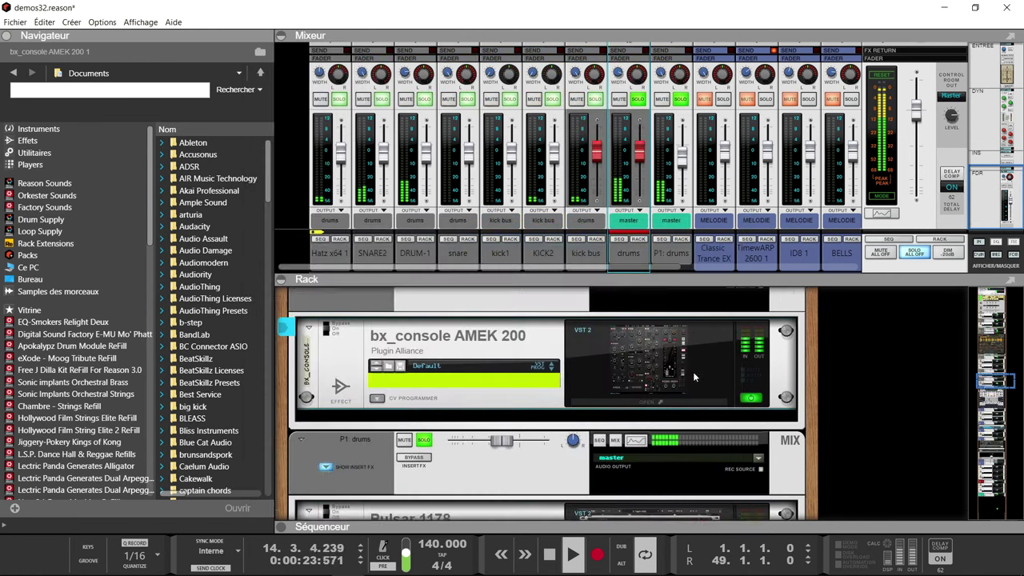
# Open the Pulsar 1178 insert effect of the P1: drums channel, examine its limiter settings, and close the plugin window.
pyautogui.scroll(-2, 693, 371)
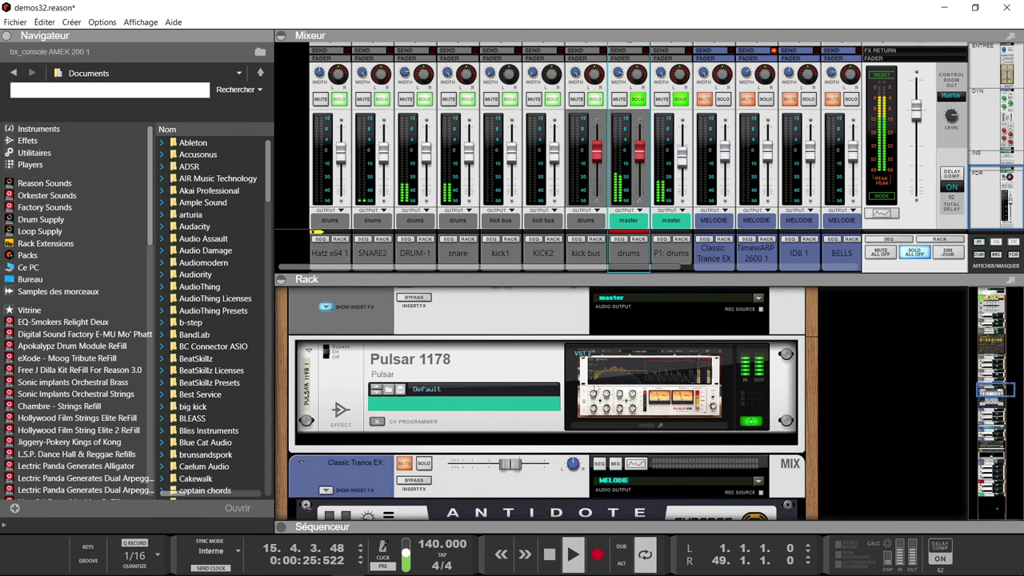
pyautogui.click(644, 397)
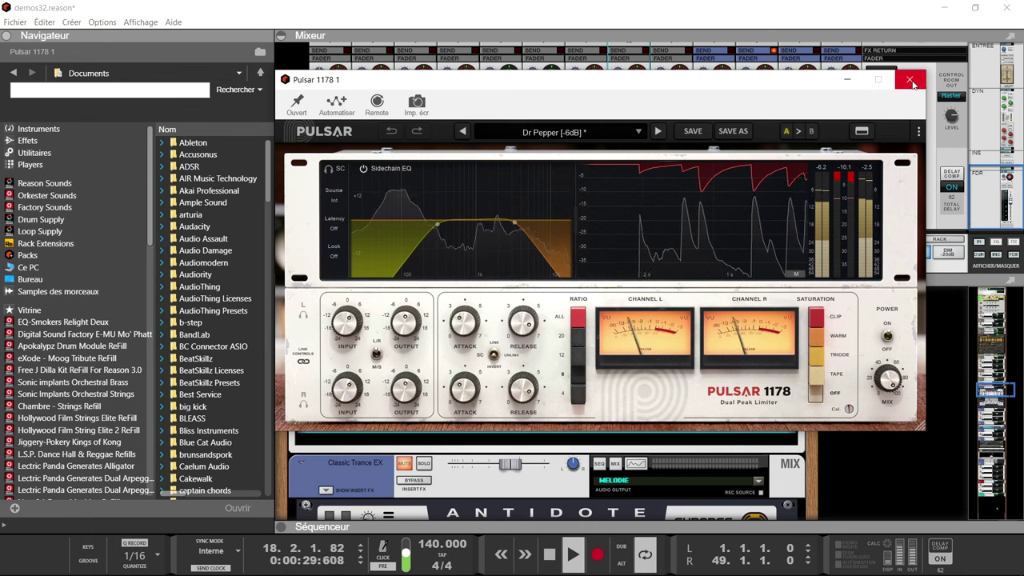
pyautogui.click(910, 80)
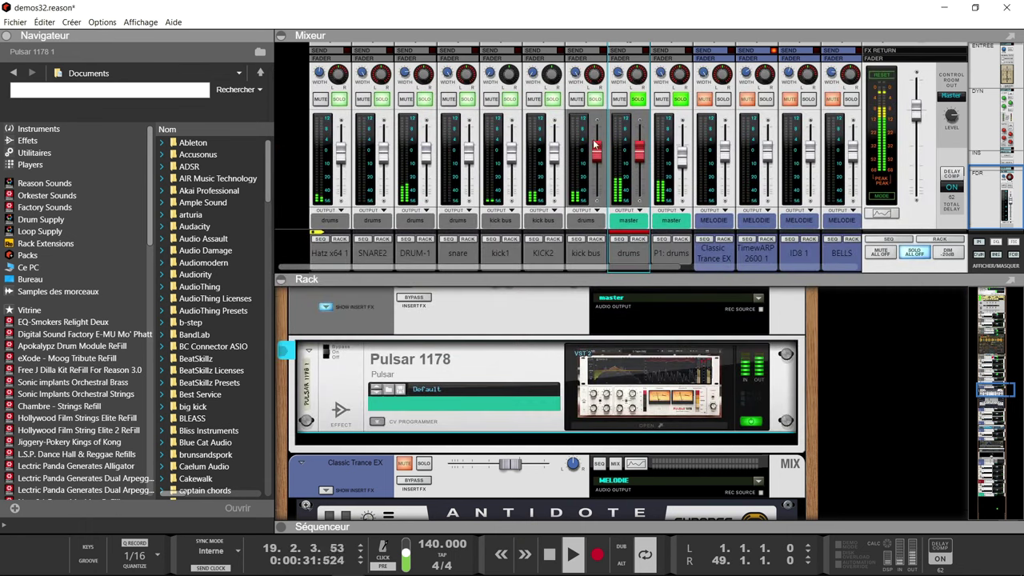
# Turn the P1: drums solo off and on again to compare the drums with and without the parallel channel.
pyautogui.click(660, 101)
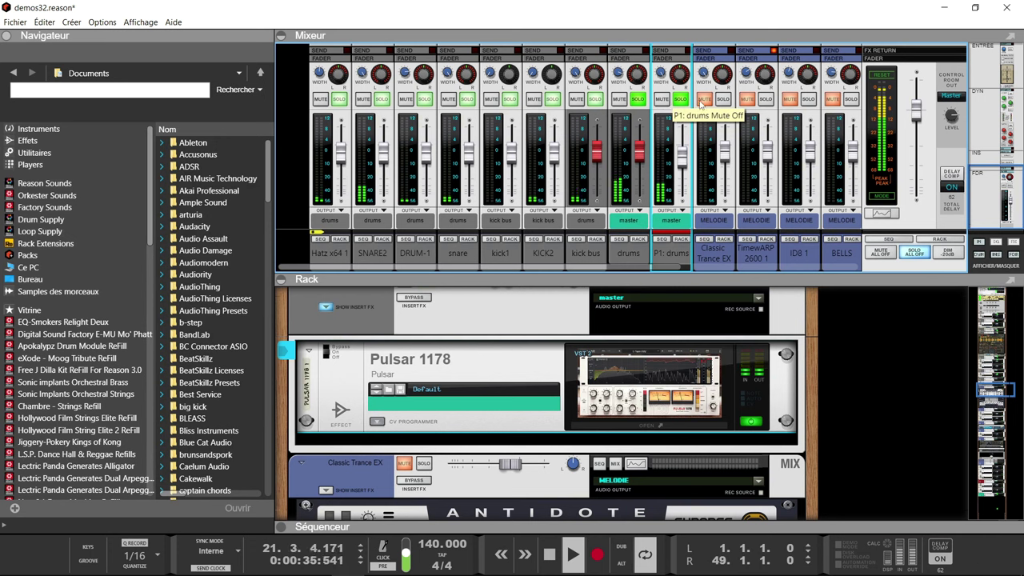
pyautogui.click(679, 100)
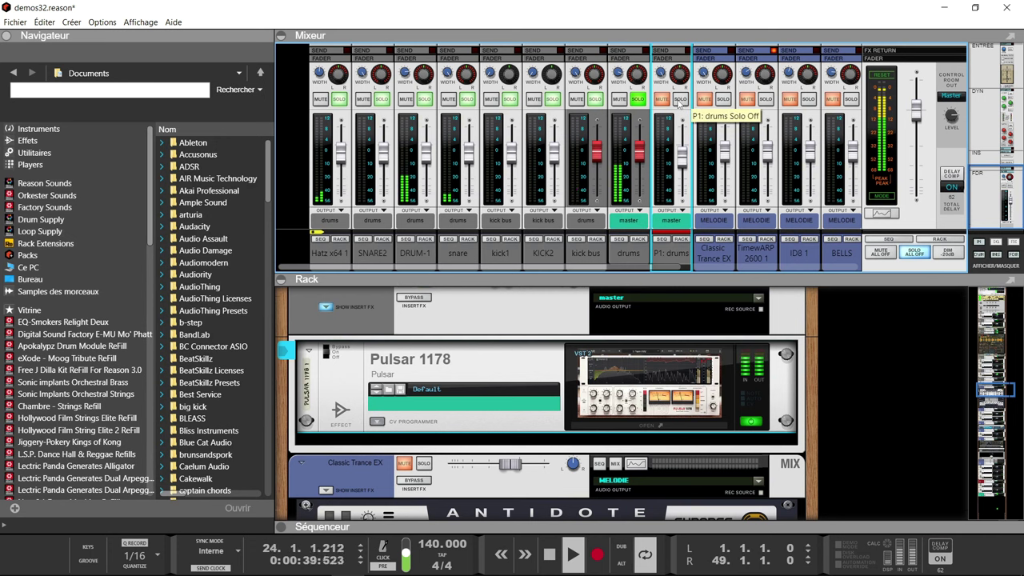
pyautogui.click(679, 100)
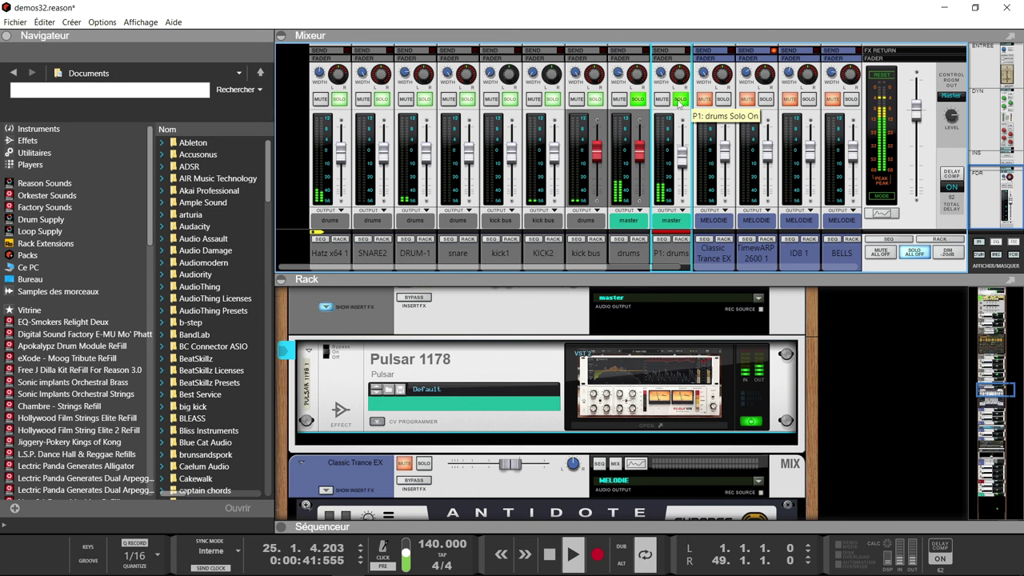
# Remove the 808 from the soloed channels and compare the drums alone with P1: drums switched out and back in.
pyautogui.moveTo(592, 267); pyautogui.dragTo(724, 273)
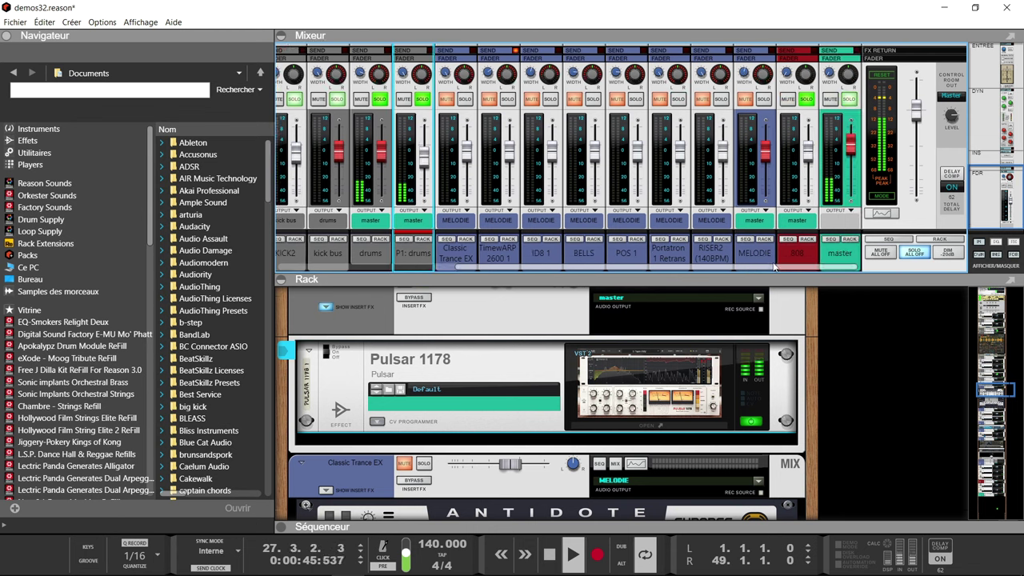
pyautogui.click(802, 100)
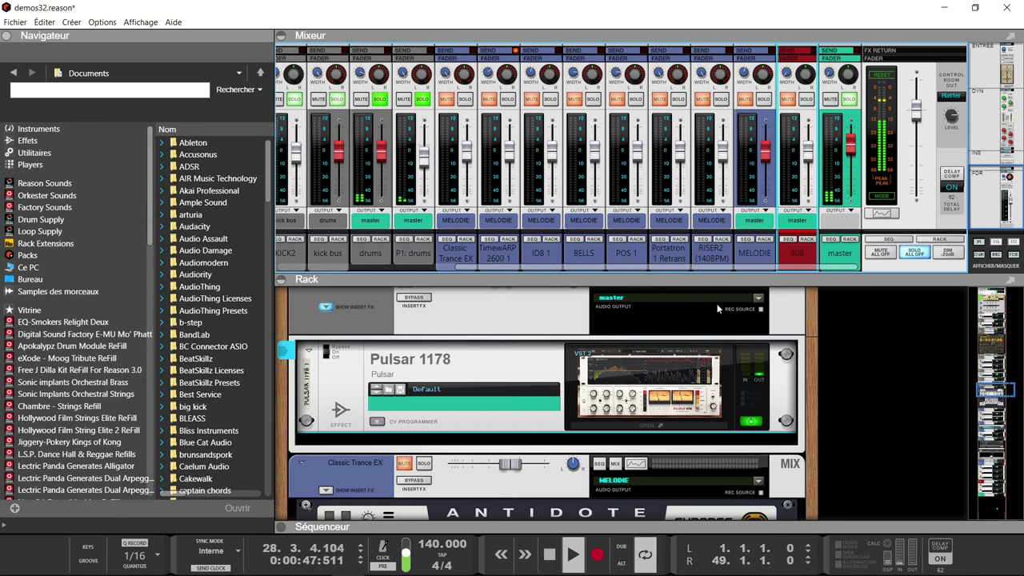
pyautogui.moveTo(716, 267); pyautogui.dragTo(577, 267)
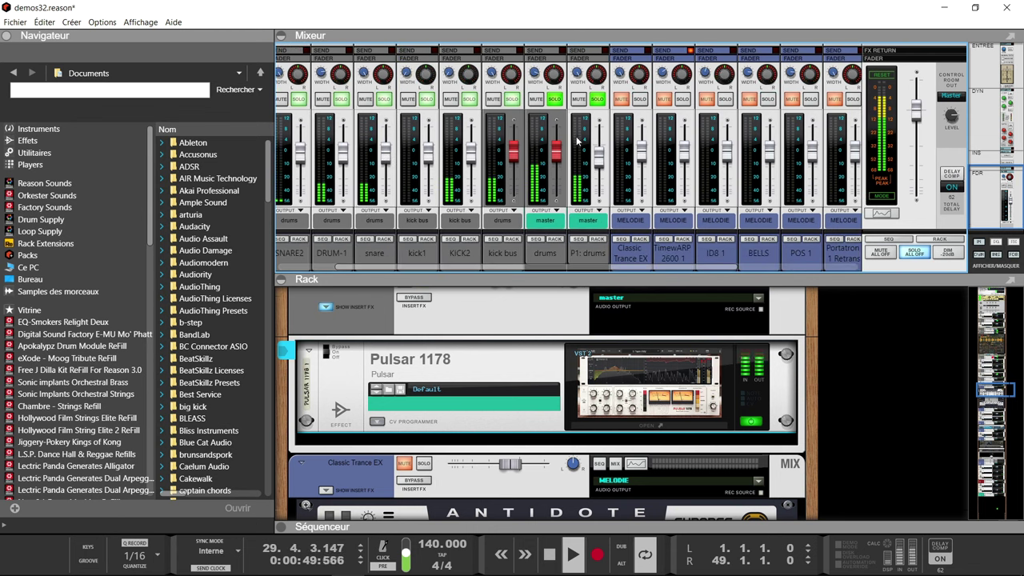
pyautogui.click(595, 99)
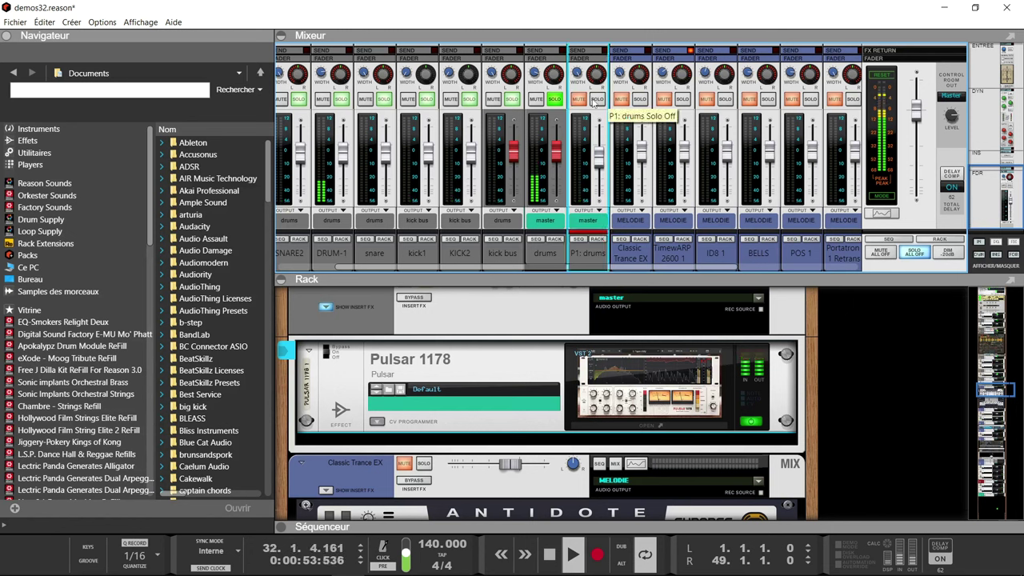
pyautogui.click(595, 100)
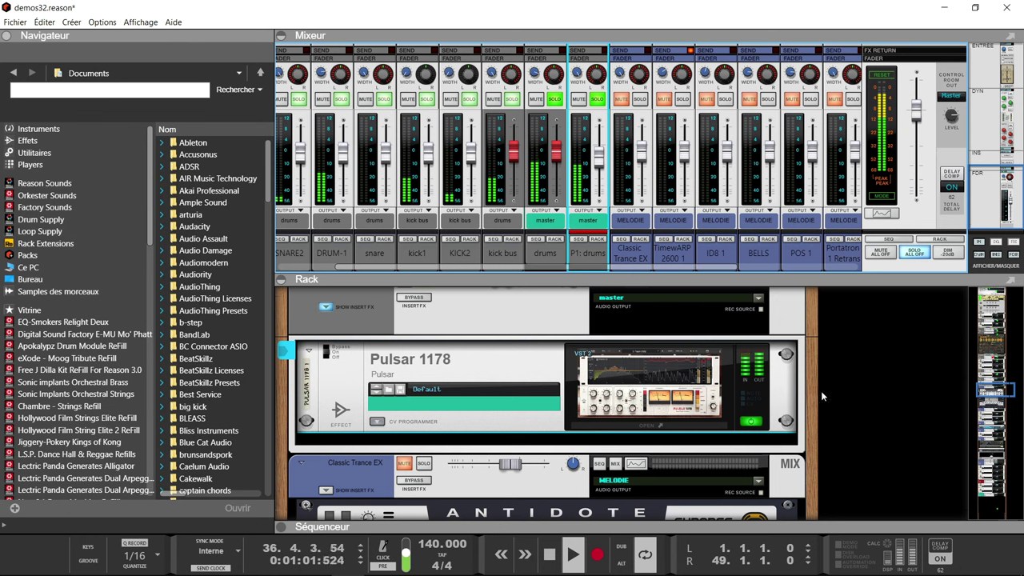
# Clear all channel solos and open the FabFilter Pro-R 2 reverb on the MELODIE channel, moving its window clear of the mixer channels.
pyautogui.click(911, 252)
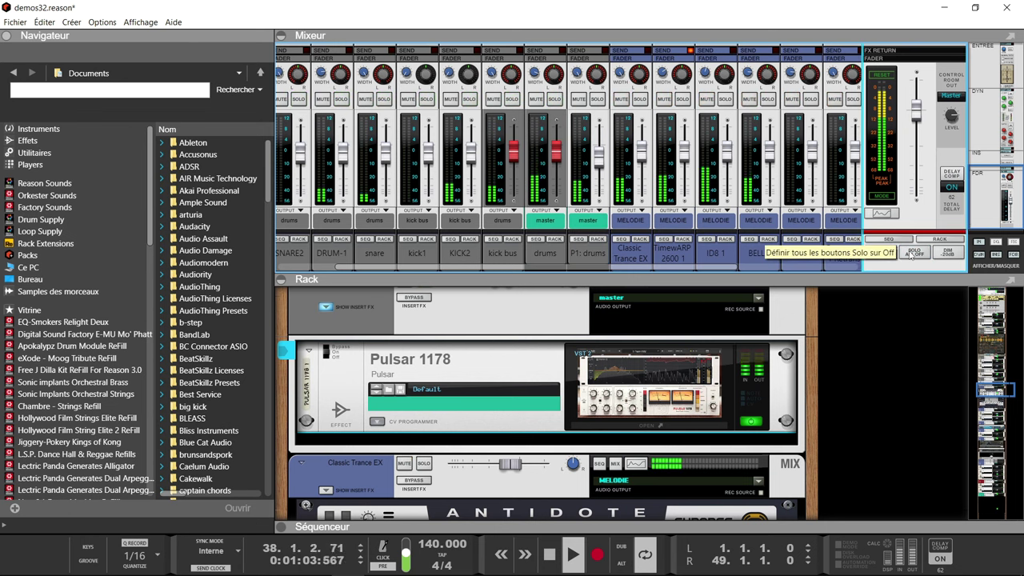
pyautogui.scroll(-10, 859, 339)
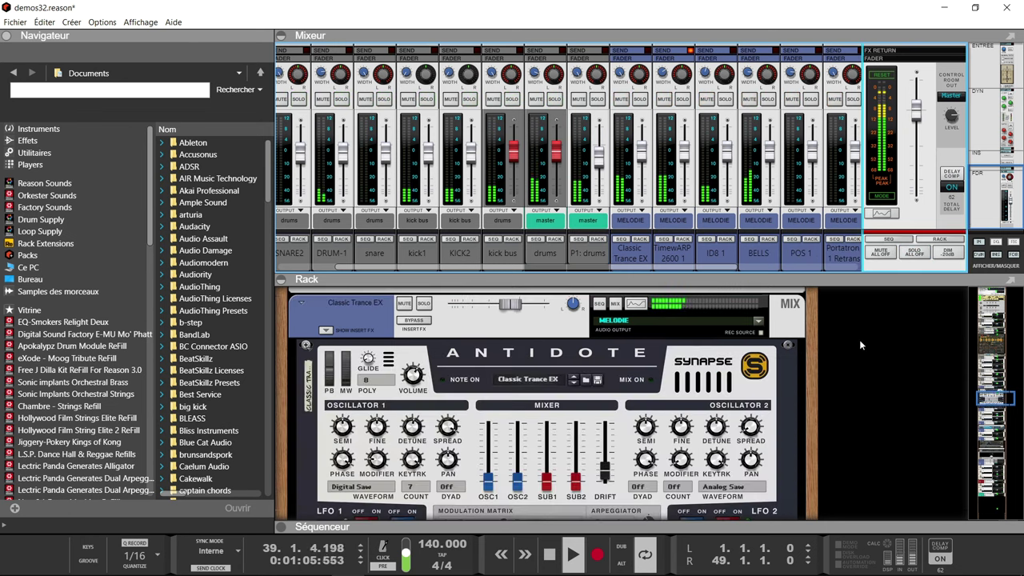
pyautogui.scroll(-15, 859, 339)
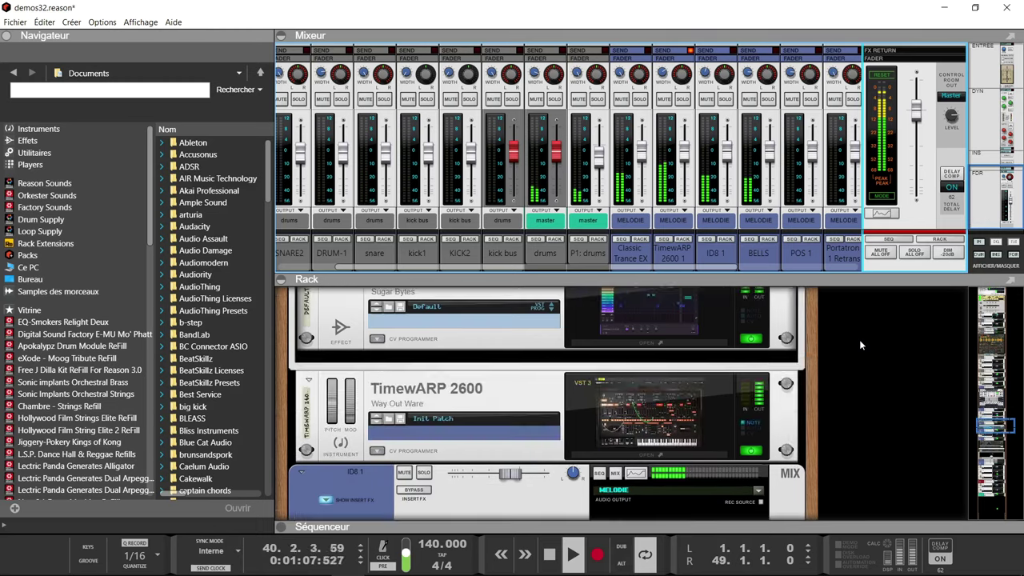
pyautogui.scroll(-12, 859, 339)
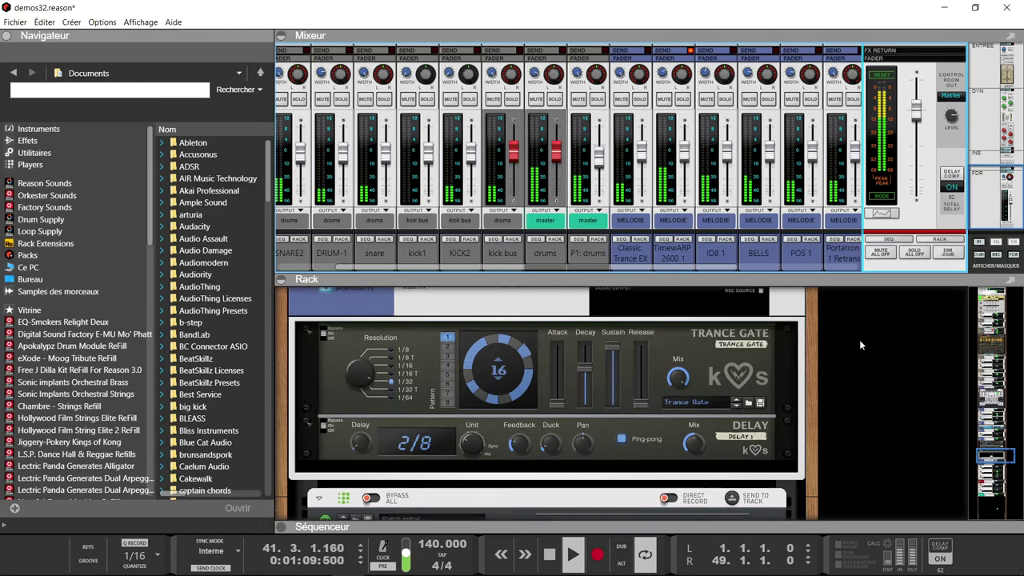
pyautogui.scroll(-6, 859, 344)
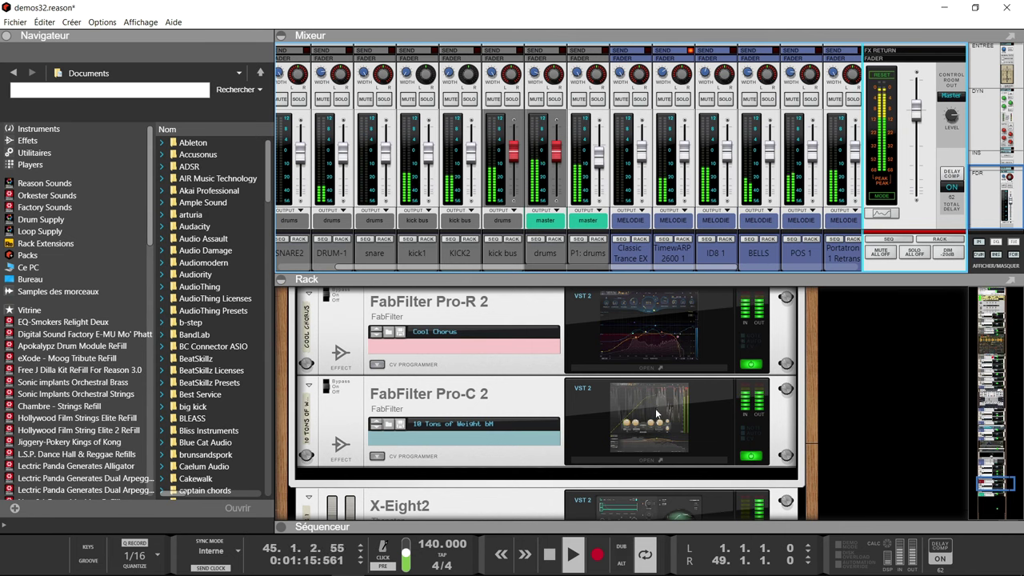
pyautogui.click(656, 369)
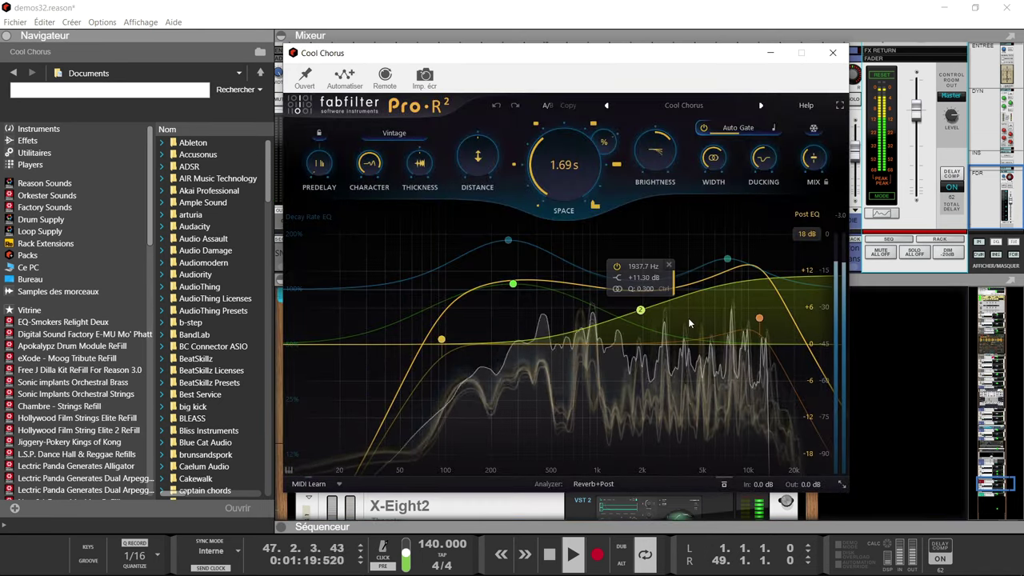
pyautogui.moveTo(725, 56); pyautogui.dragTo(524, 65)
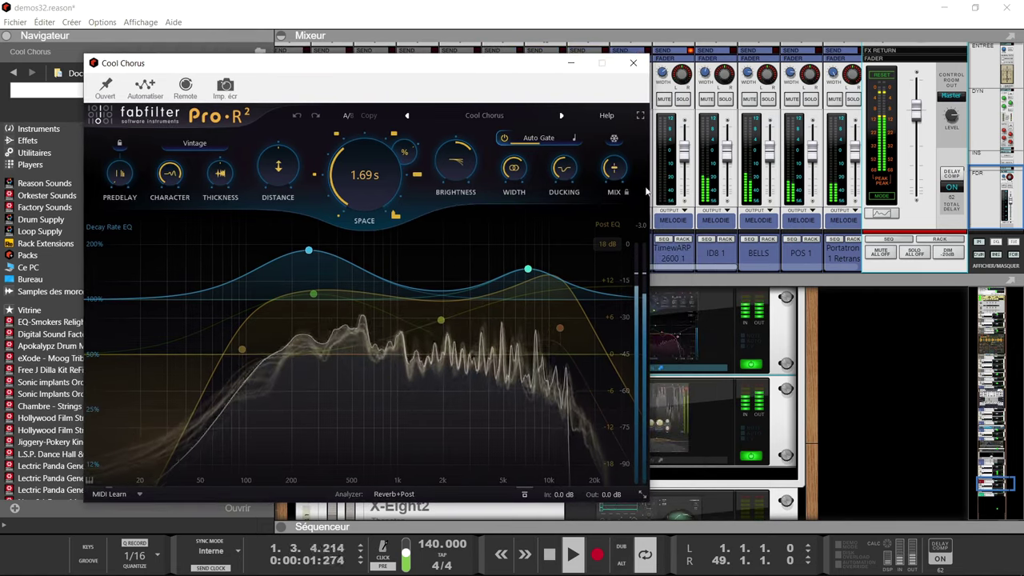
# Solo the MELODIE bus in the mixer and close the FabFilter Pro-R 2 window.
pyautogui.moveTo(714, 269); pyautogui.dragTo(744, 269)
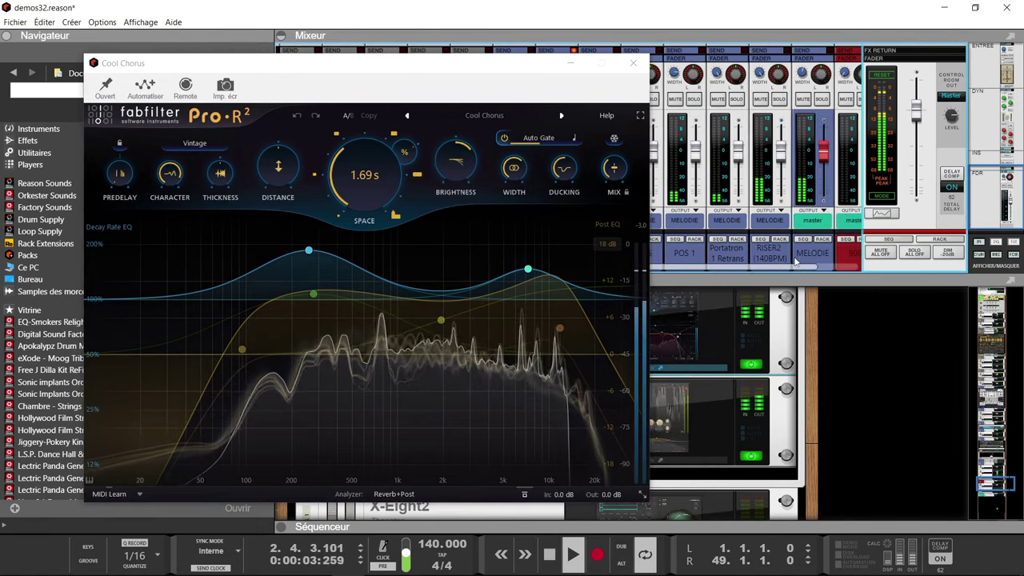
pyautogui.click(823, 99)
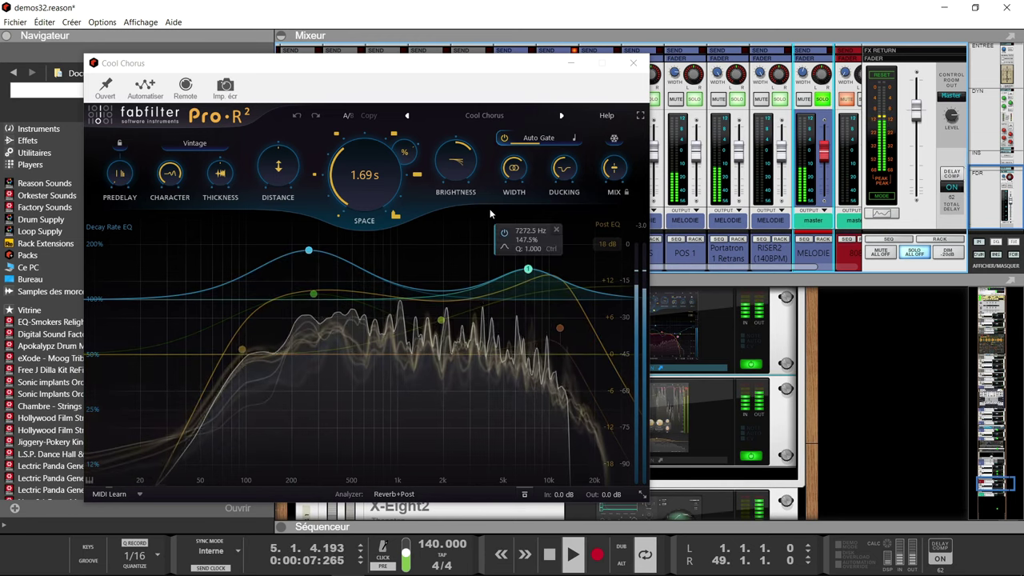
pyautogui.click(633, 62)
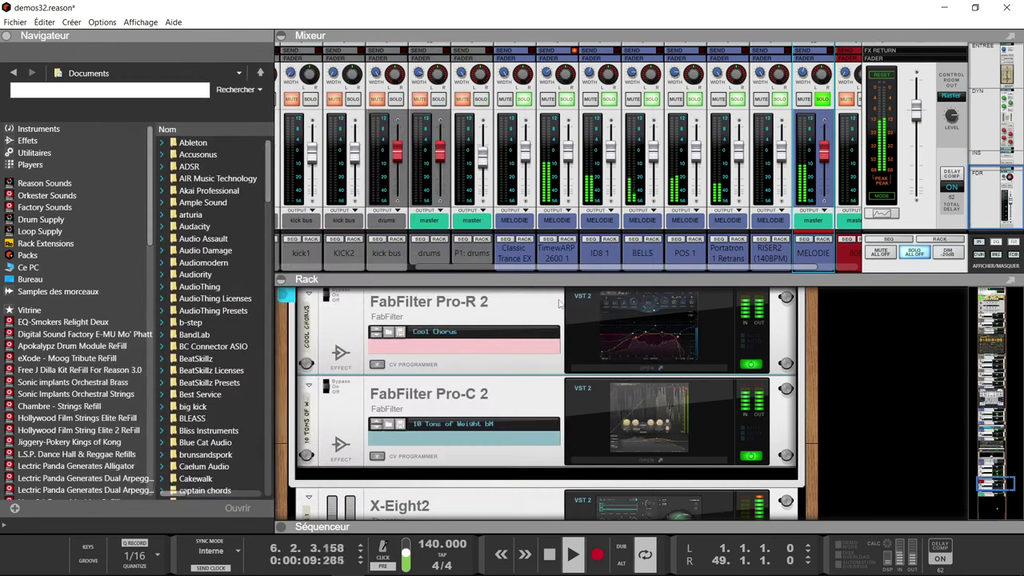
# Bypass the MELODIE channel's insert effects and re-enable them to compare the melodies dry and processed.
pyautogui.scroll(2, 521, 373)
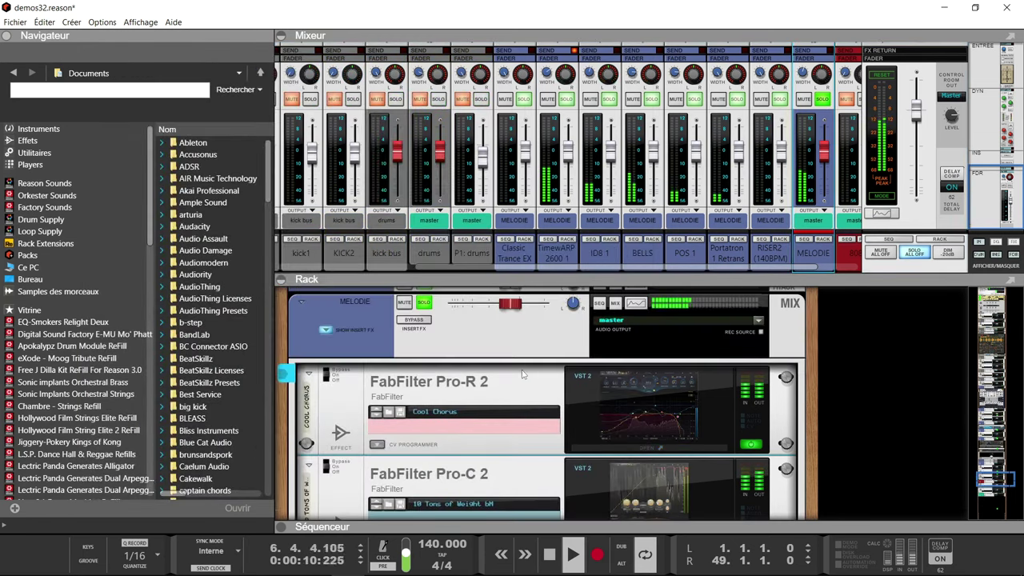
pyautogui.click(414, 321)
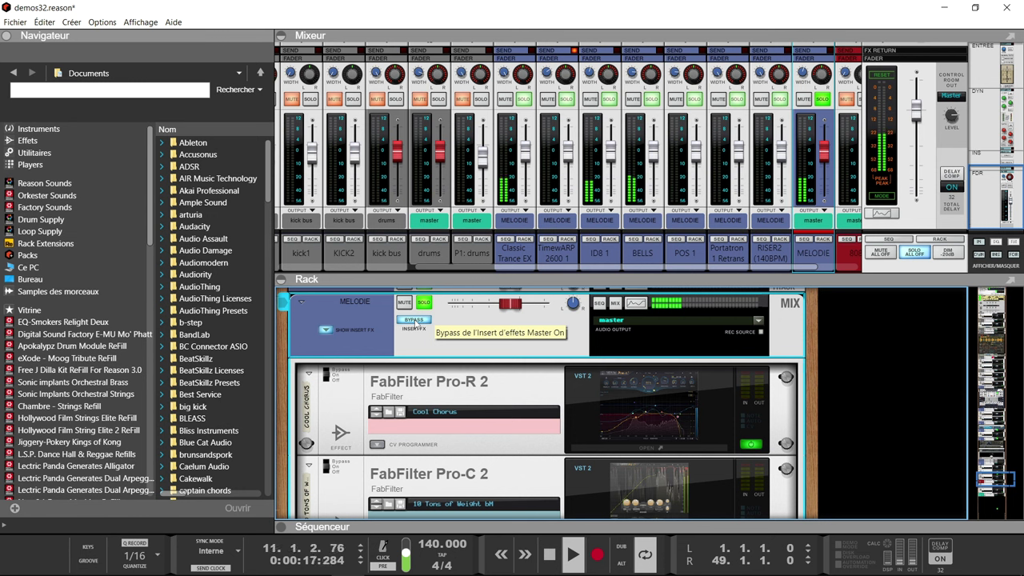
pyautogui.click(413, 320)
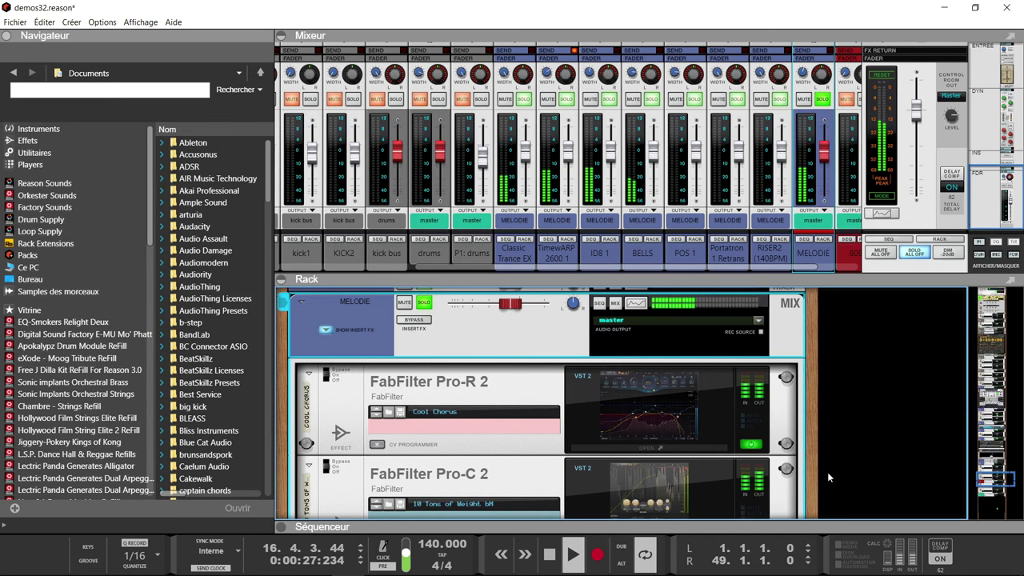
# Turn off the MELODIE solo and stop playback.
pyautogui.click(821, 98)
pyautogui.press('space')
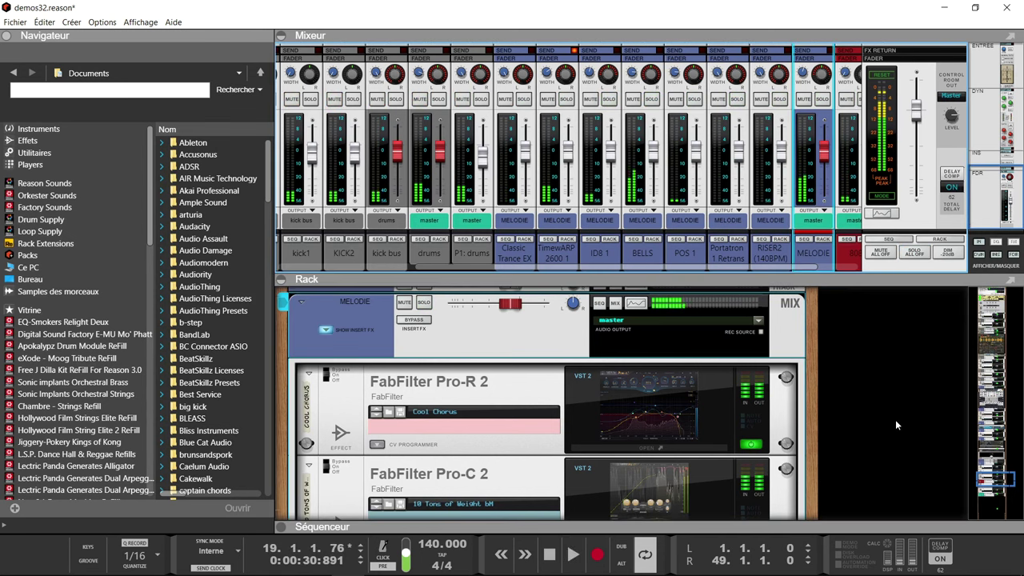
# Find the 808's X-Eight2 instrument in the rack and open its plugin window.
pyautogui.scroll(-8, 899, 335)
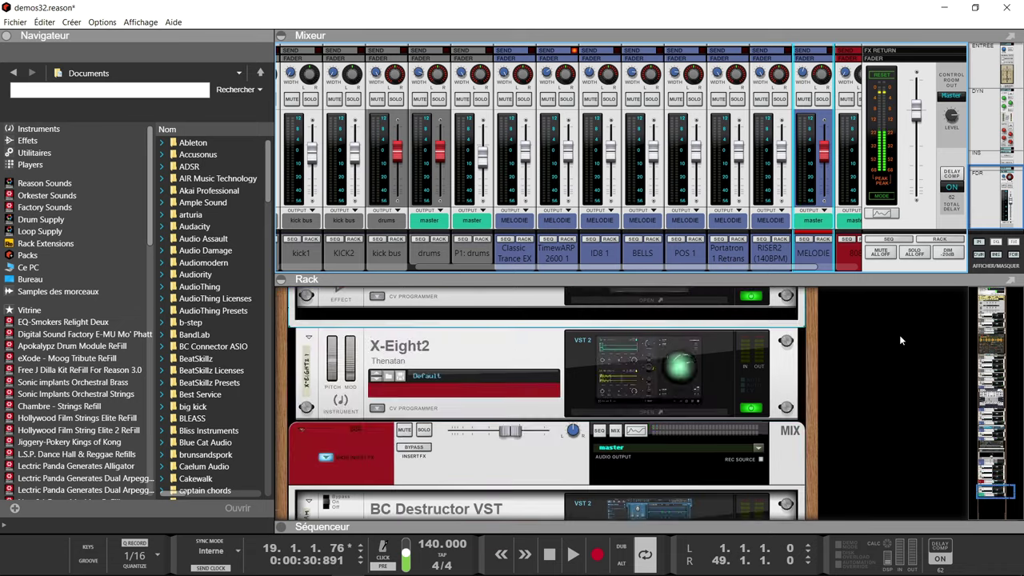
pyautogui.scroll(-3, 898, 334)
pyautogui.scroll(6, 899, 334)
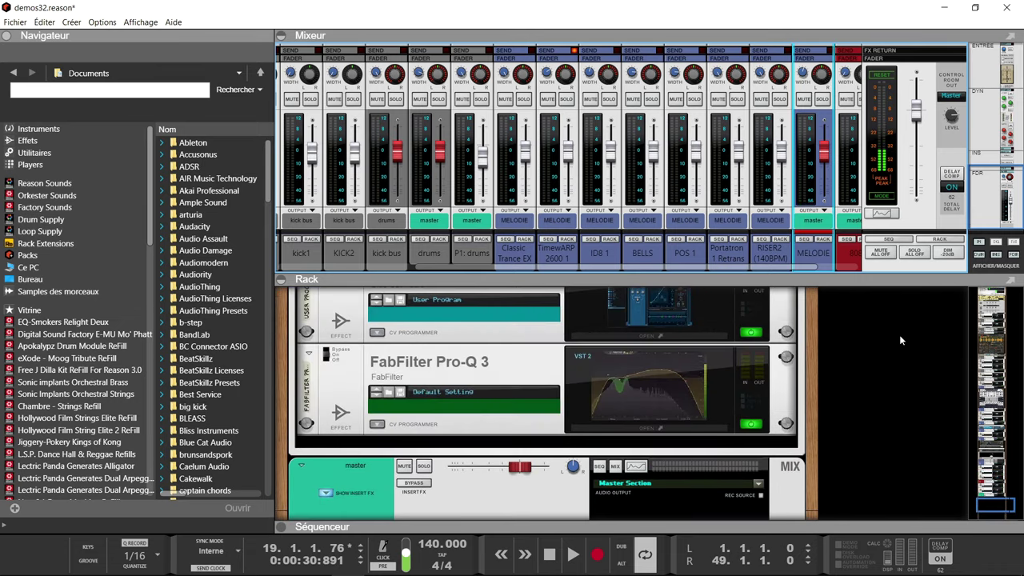
pyautogui.scroll(2, 898, 334)
pyautogui.click(682, 376)
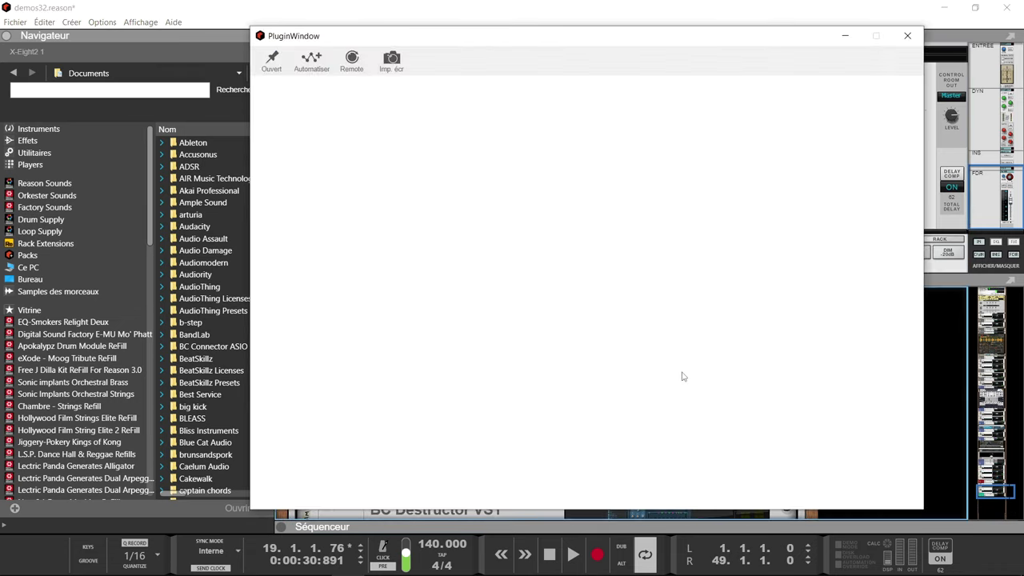